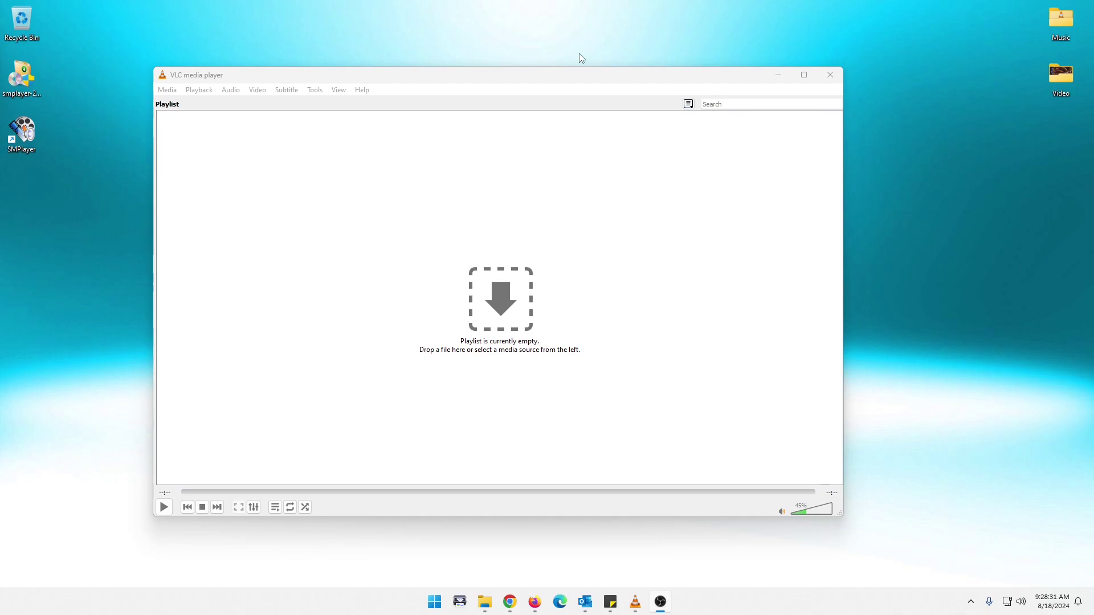
Step: Paste the YouTube link into VLC's Open Network Stream, play it, and scroll the error report
left_click_drag(542, 73, 566, 78)
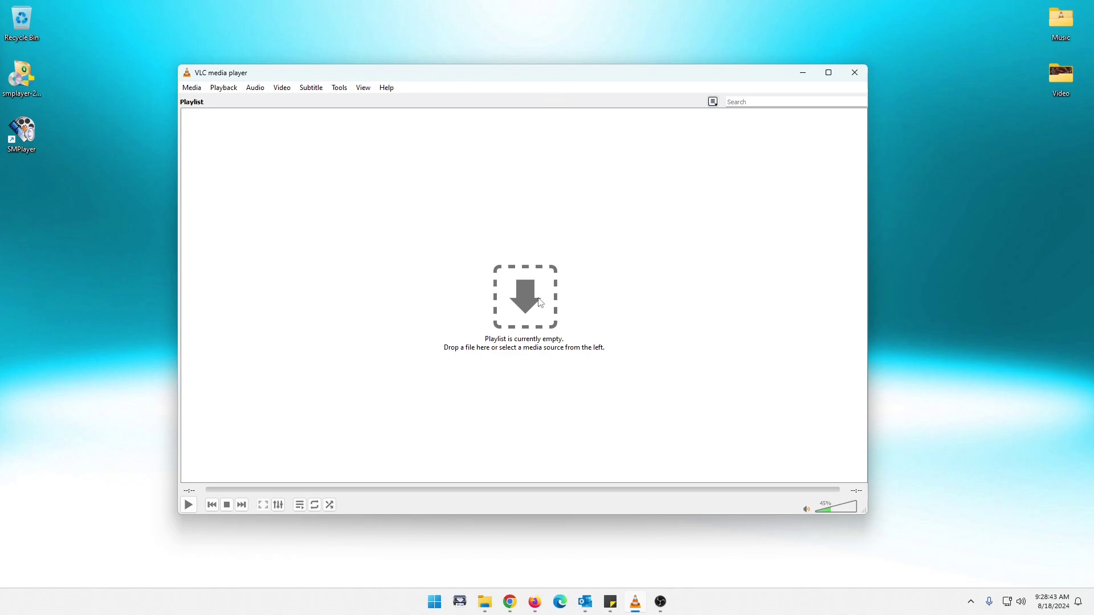
left_click_drag(479, 78, 472, 84)
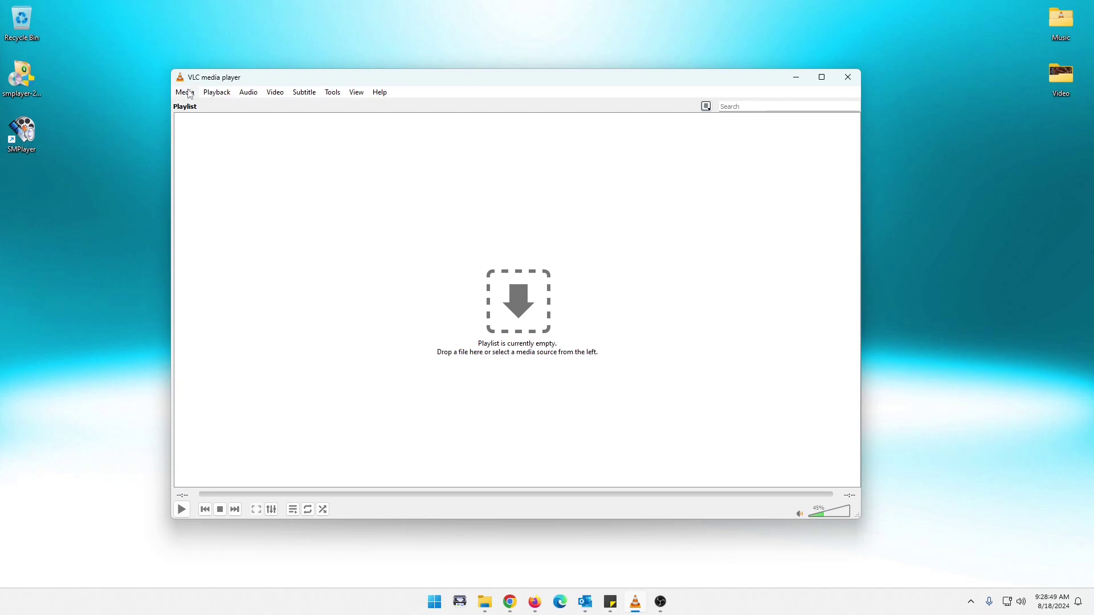
left_click(185, 93)
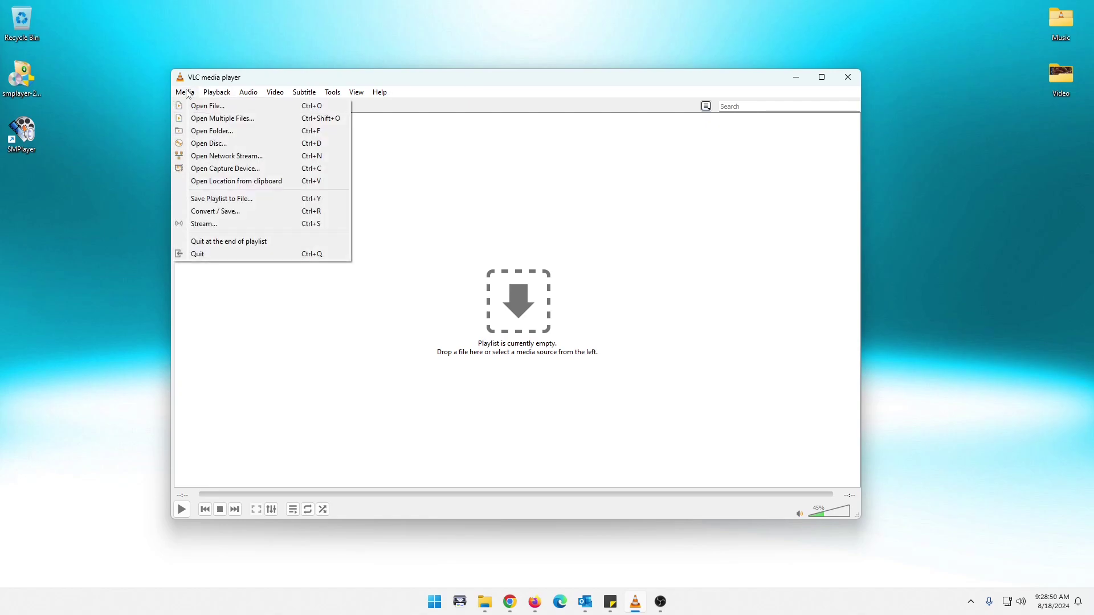
left_click(227, 156)
right_click(401, 245)
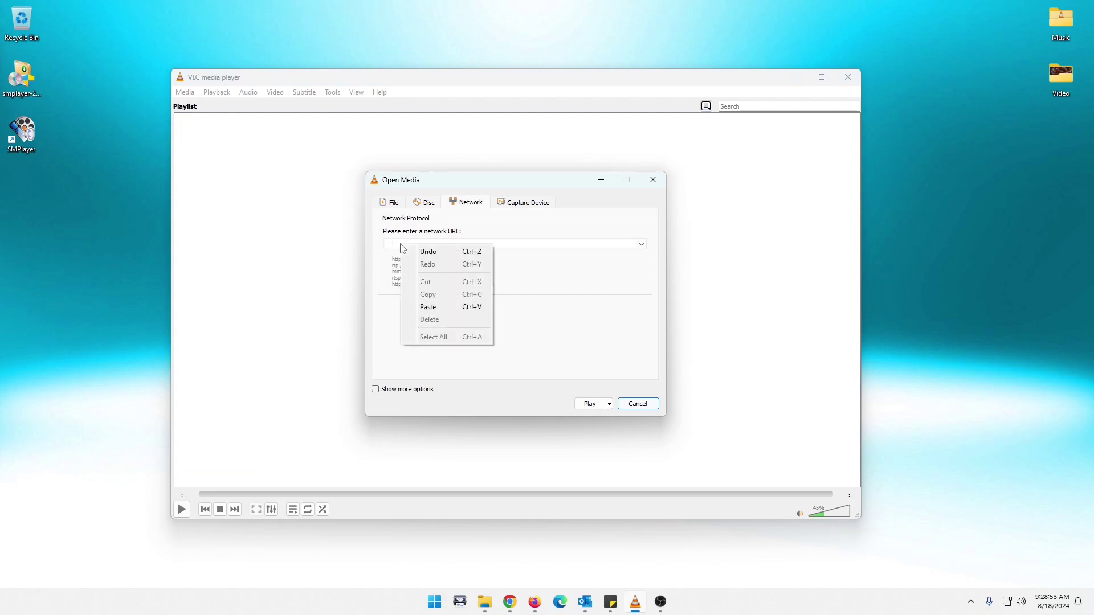
left_click(438, 308)
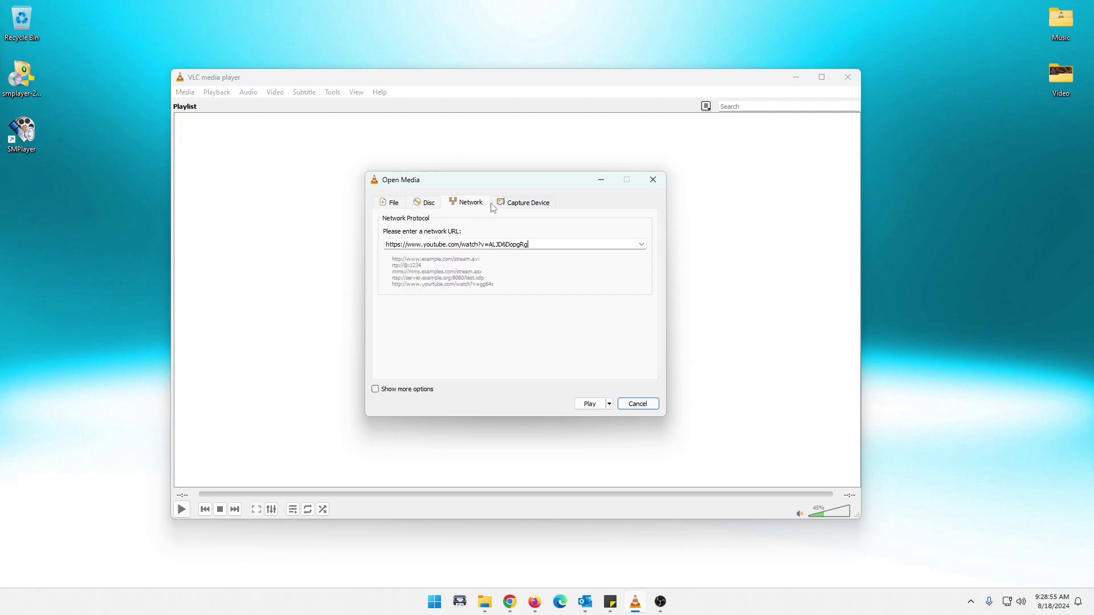
left_click(590, 403)
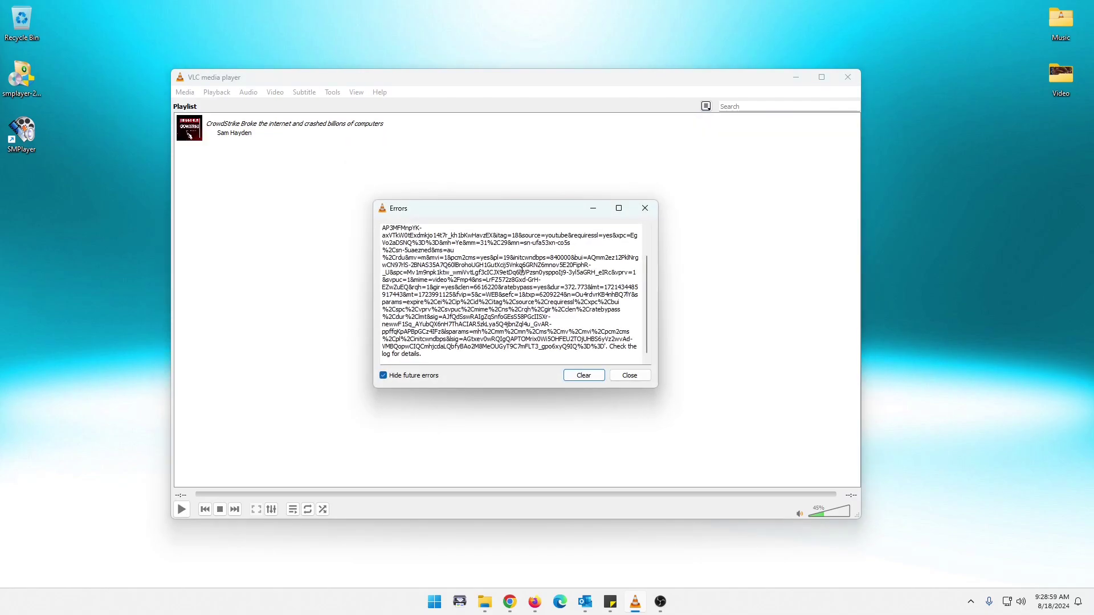
left_click_drag(649, 284, 646, 238)
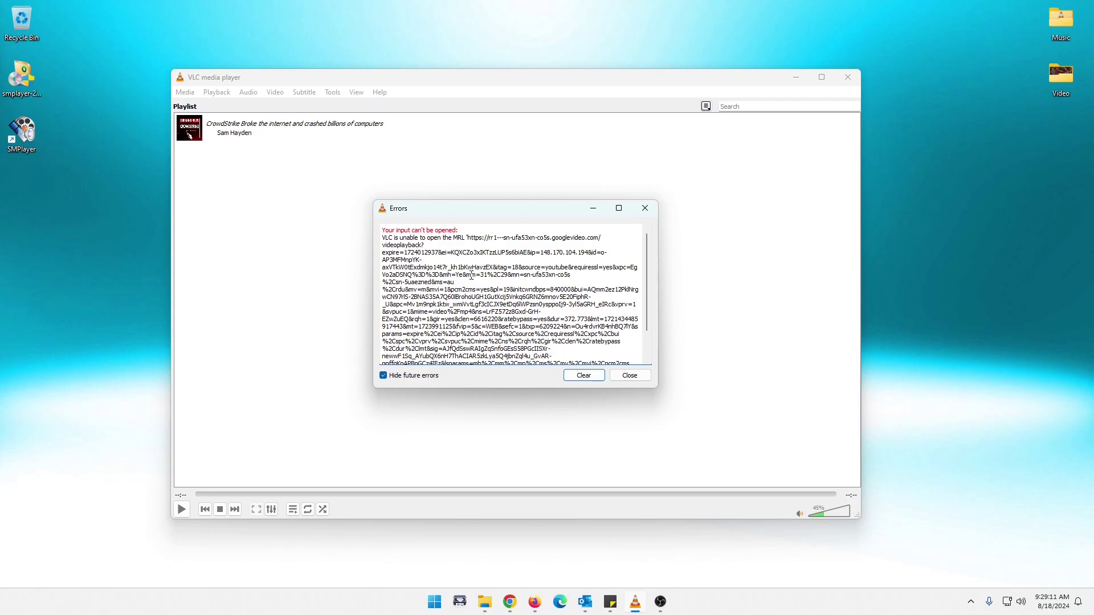
Step: Dismiss VLC's error report, close VLC, and launch SMPlayer from its desktop icon
left_click(630, 376)
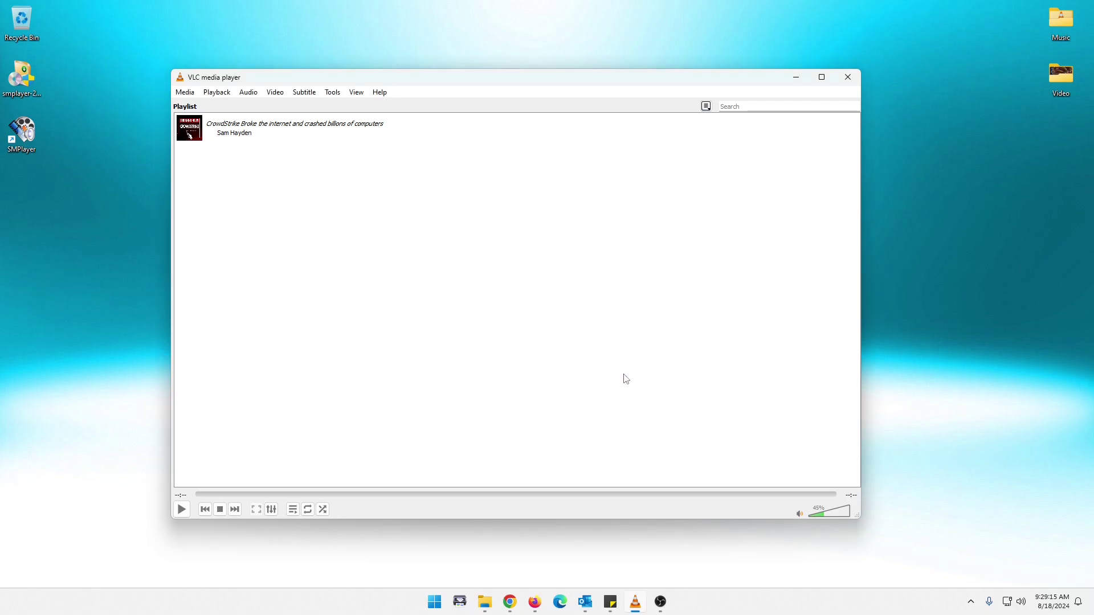
left_click(847, 78)
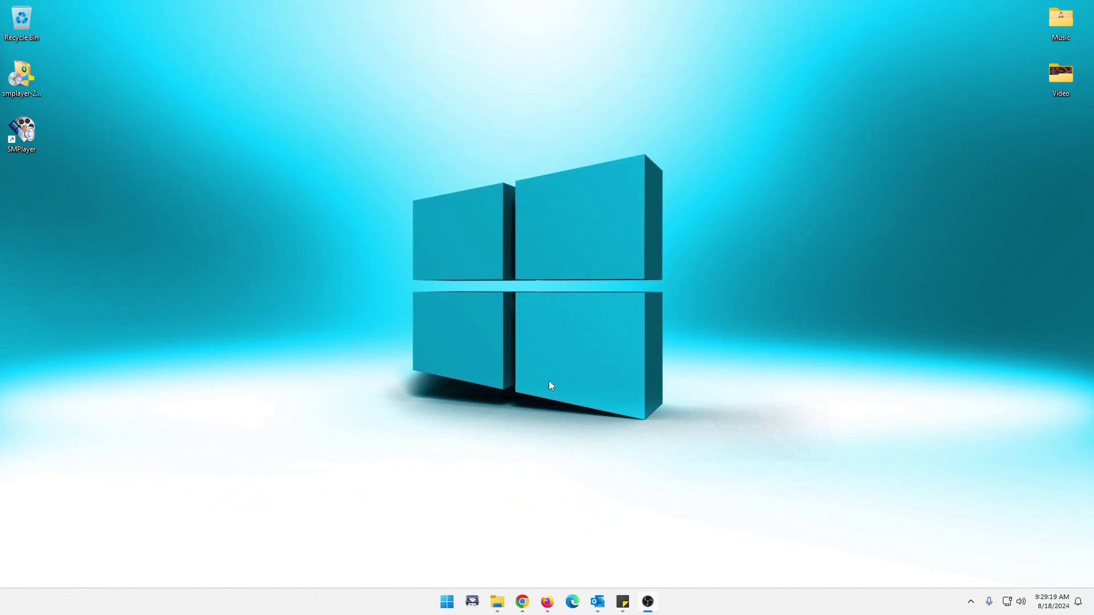
double_click(22, 132)
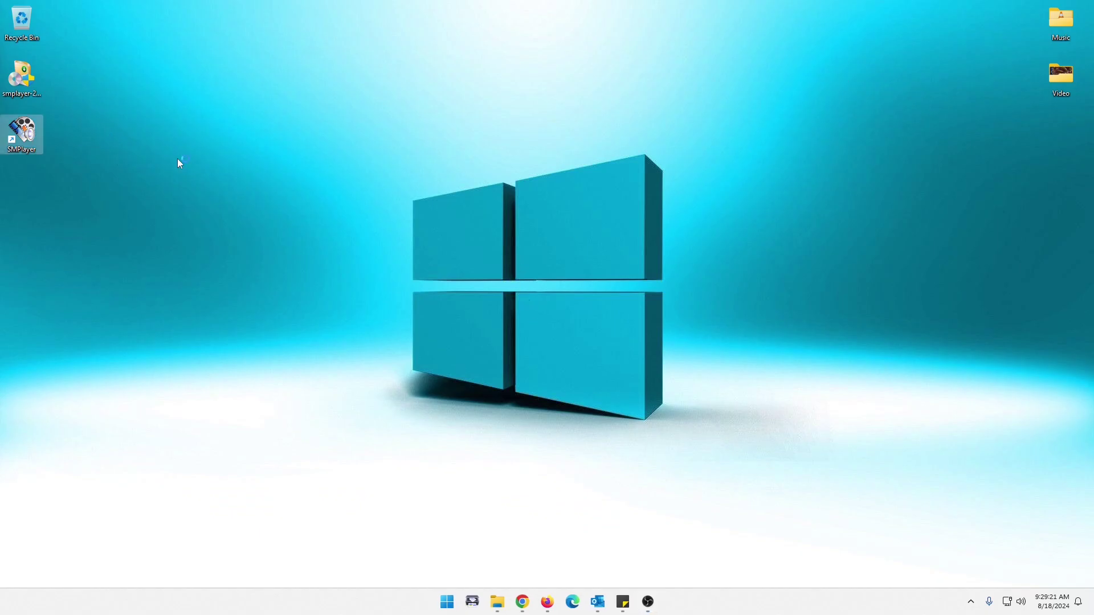
left_click_drag(481, 132, 508, 106)
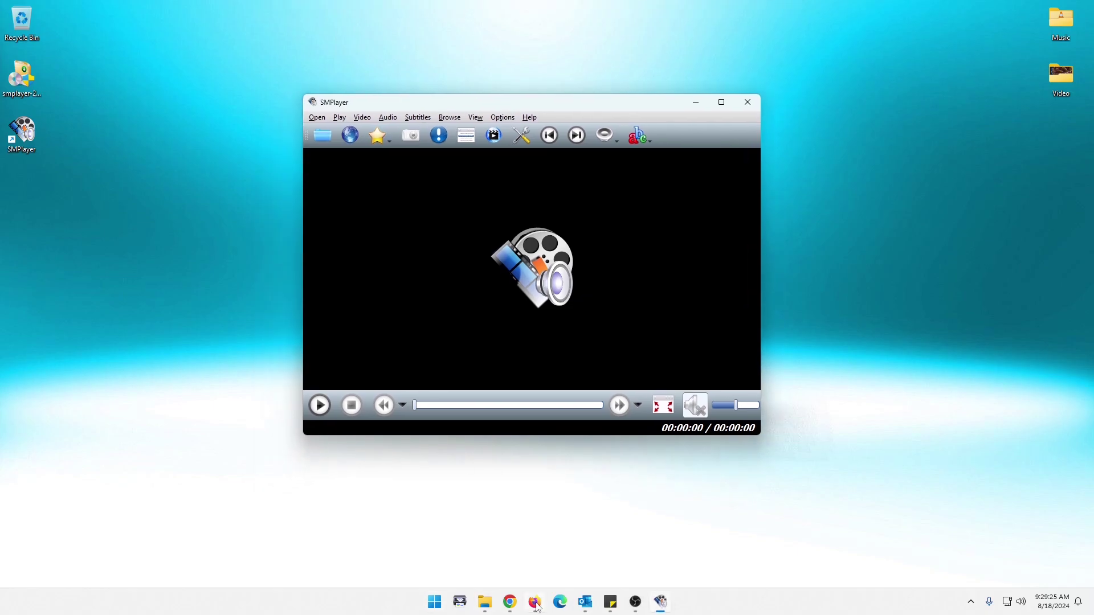
Step: Bring up the SMPlayer SourceForge page in Firefox and select its web address
left_click(534, 602)
left_click(387, 41)
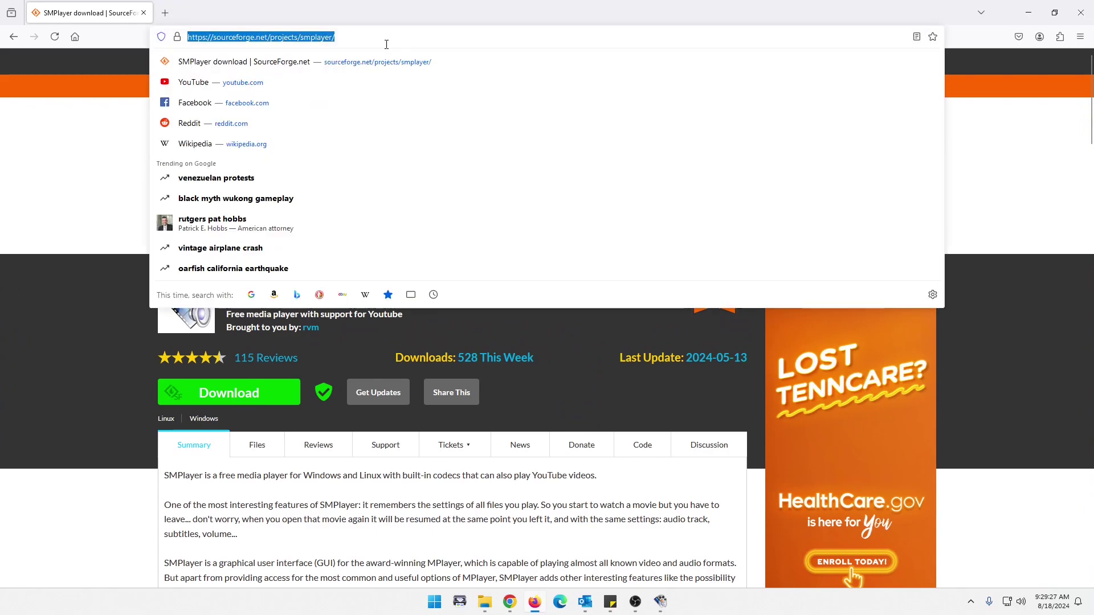
left_click(49, 360)
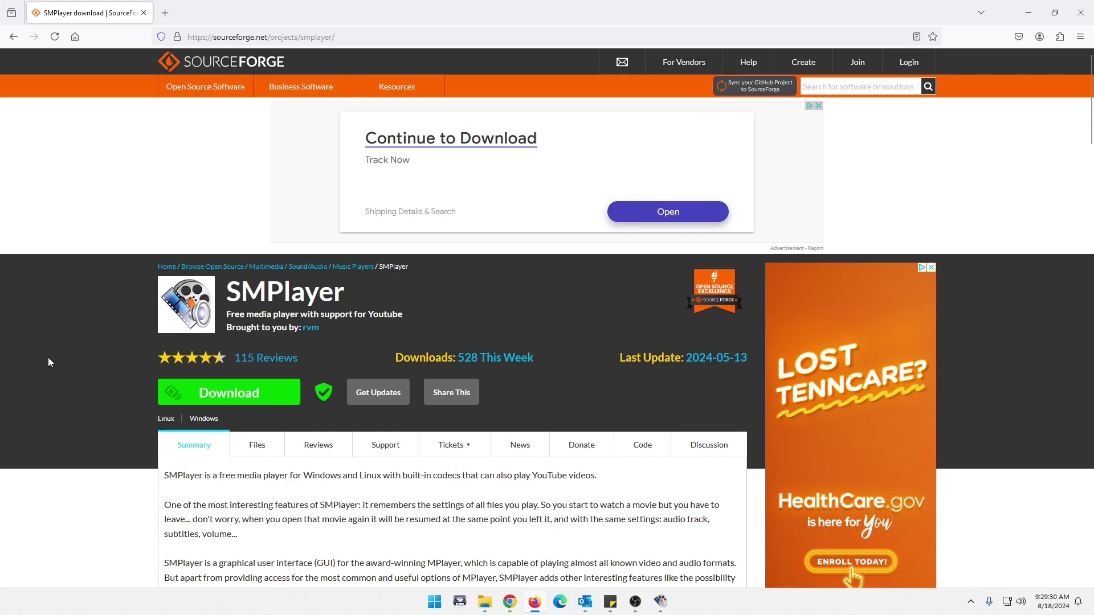
Step: Close Firefox, reposition the SMPlayer window, and mute its sound with the speaker button
left_click(1074, 13)
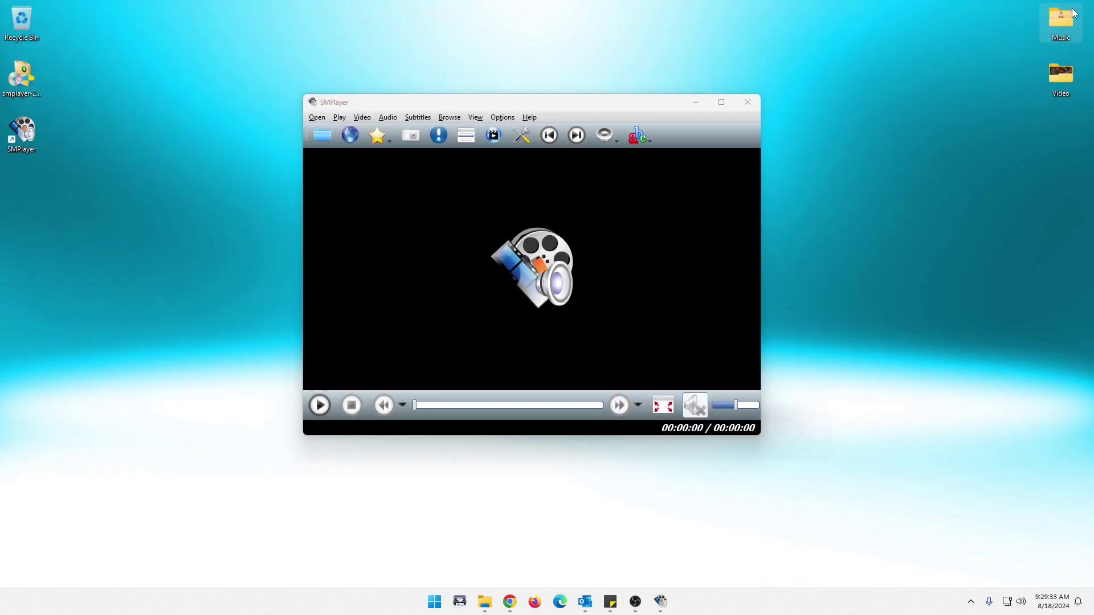
left_click_drag(411, 108, 392, 100)
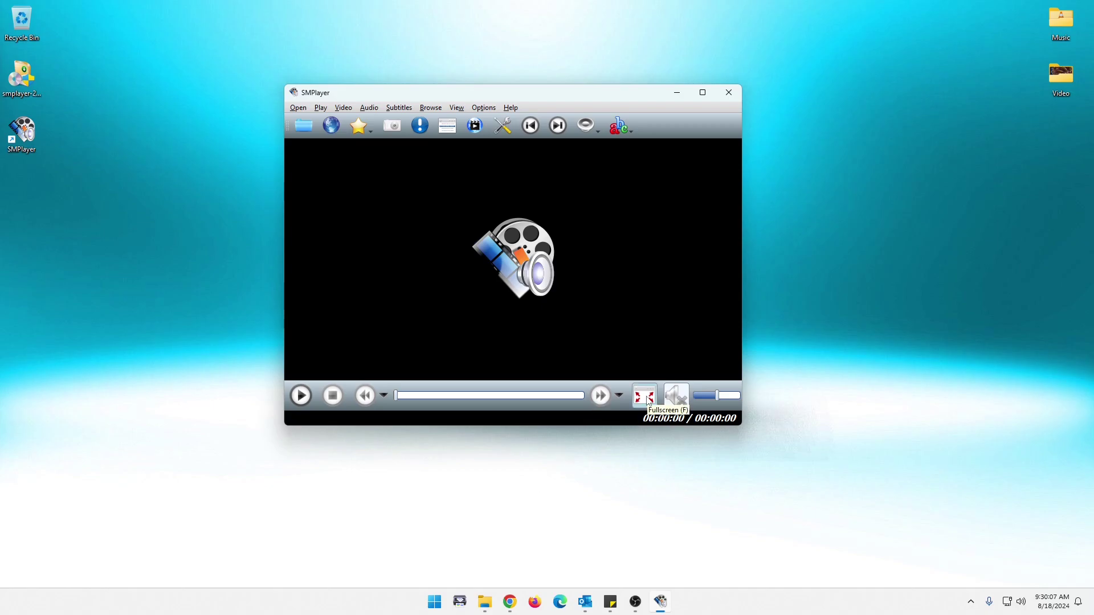
left_click(679, 402)
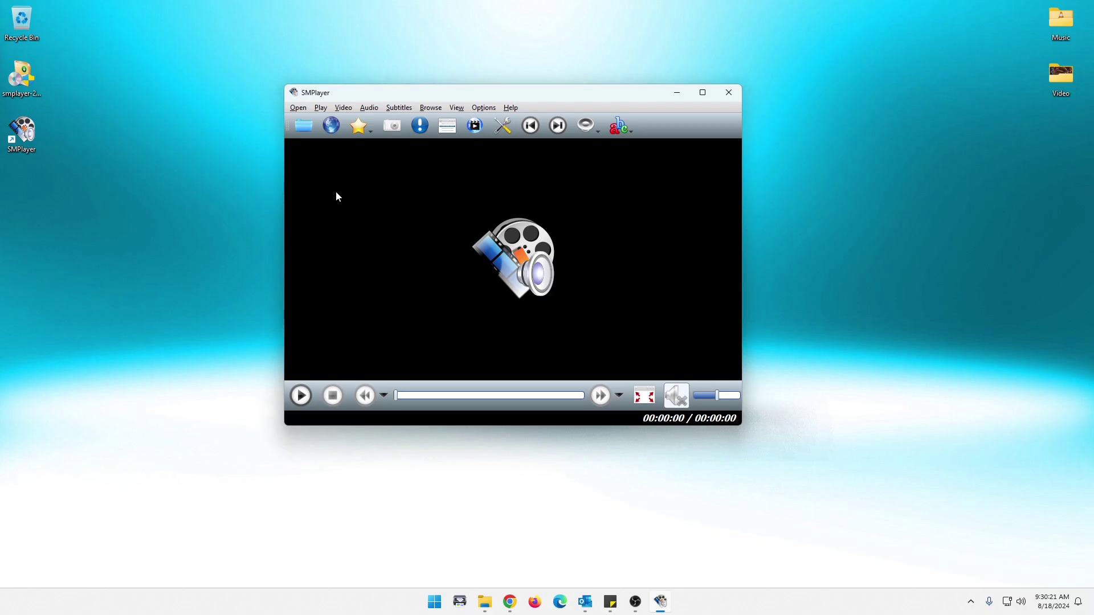
Step: Drop down SMPlayer's Open menu and show its Favorites and Disc submenus
left_click(299, 108)
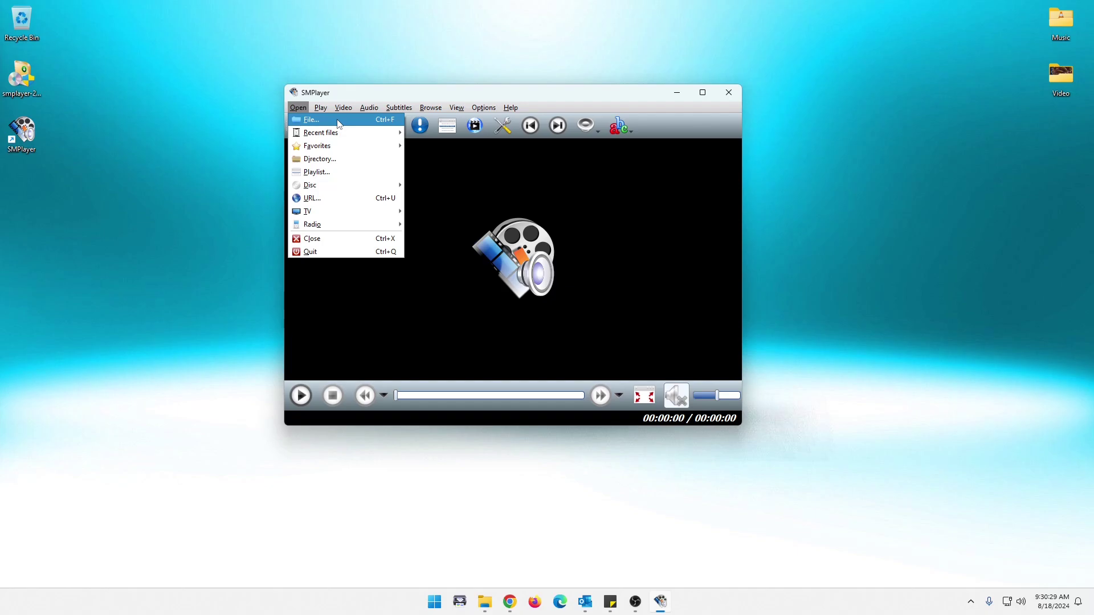
mouse_move(331, 149)
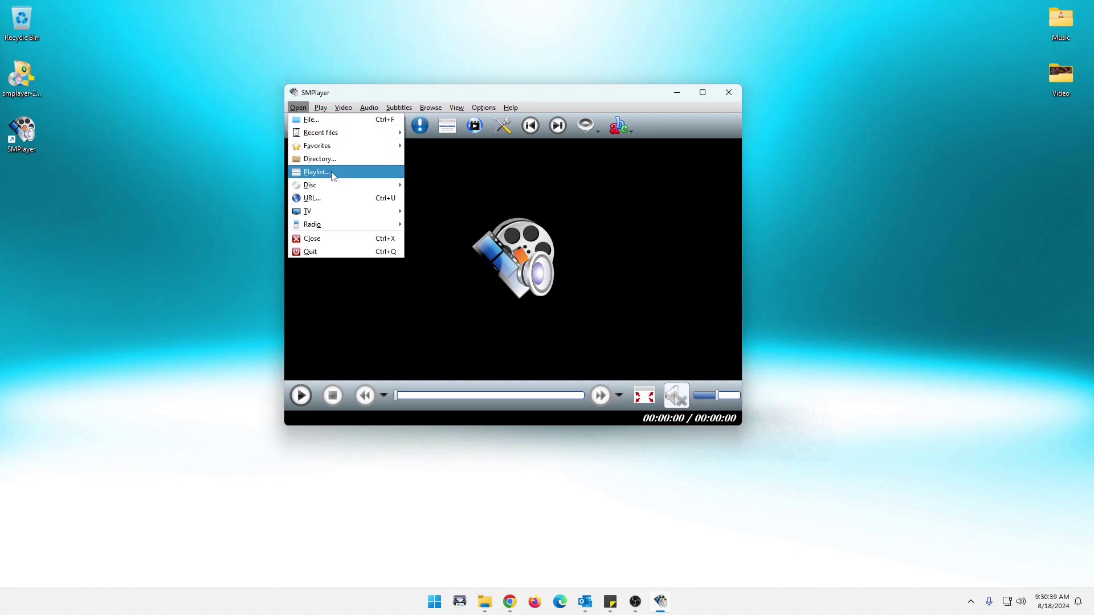
mouse_move(334, 192)
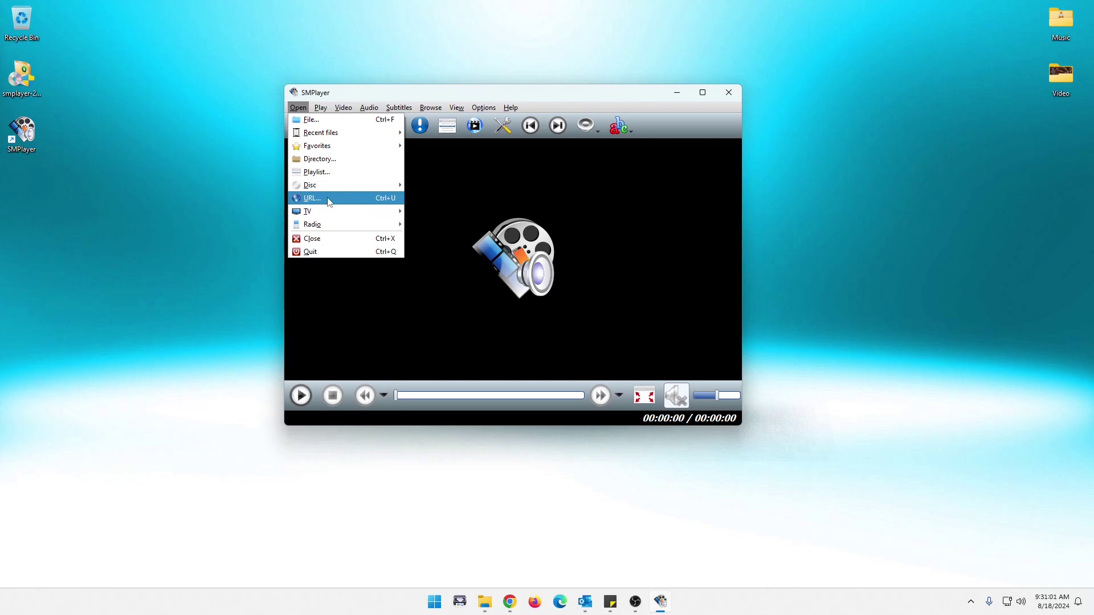
Step: Open the YouTube address via Open > URL, then close the Install YouTube support prompt
left_click(329, 200)
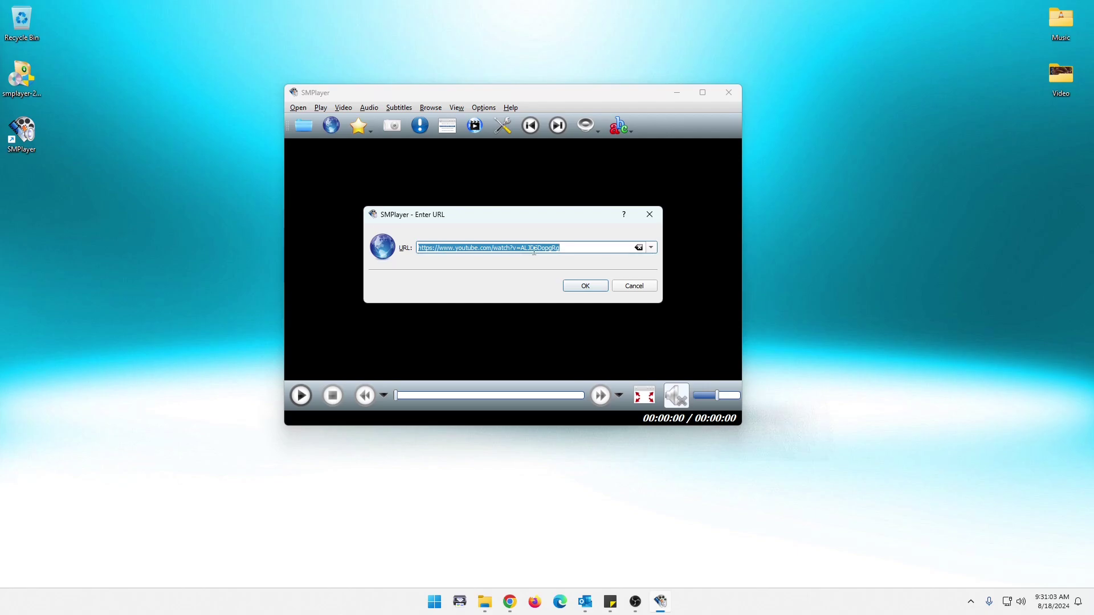
left_click(583, 250)
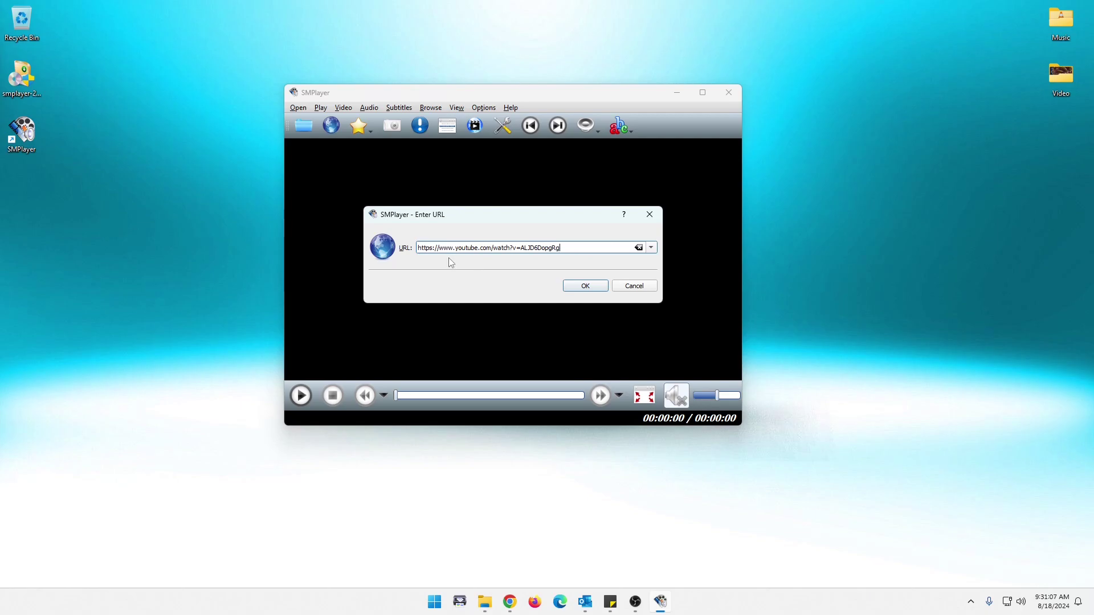
left_click(578, 287)
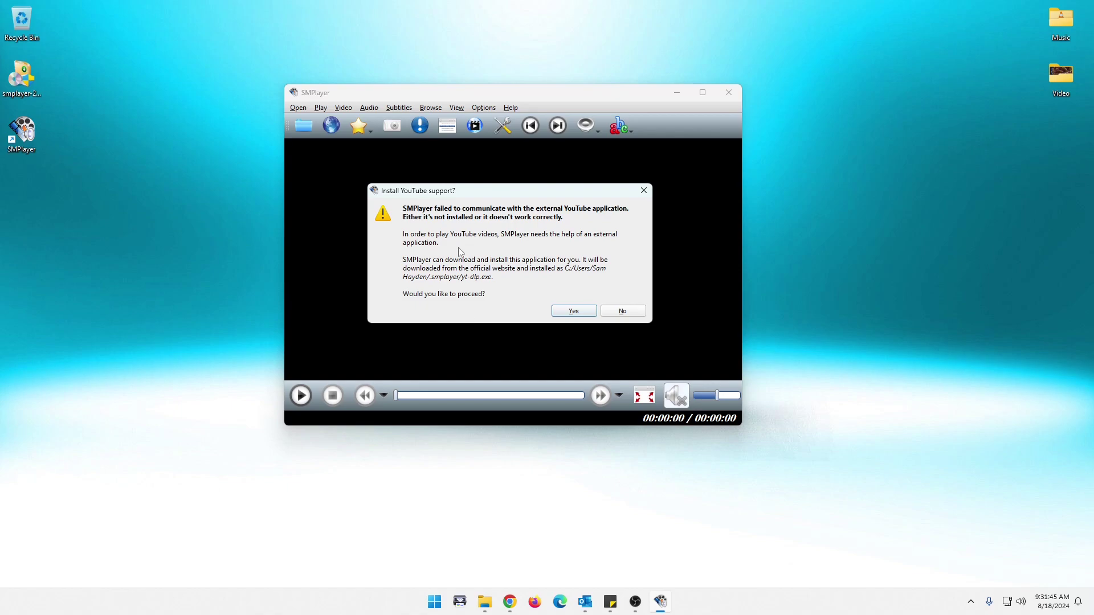
left_click(644, 192)
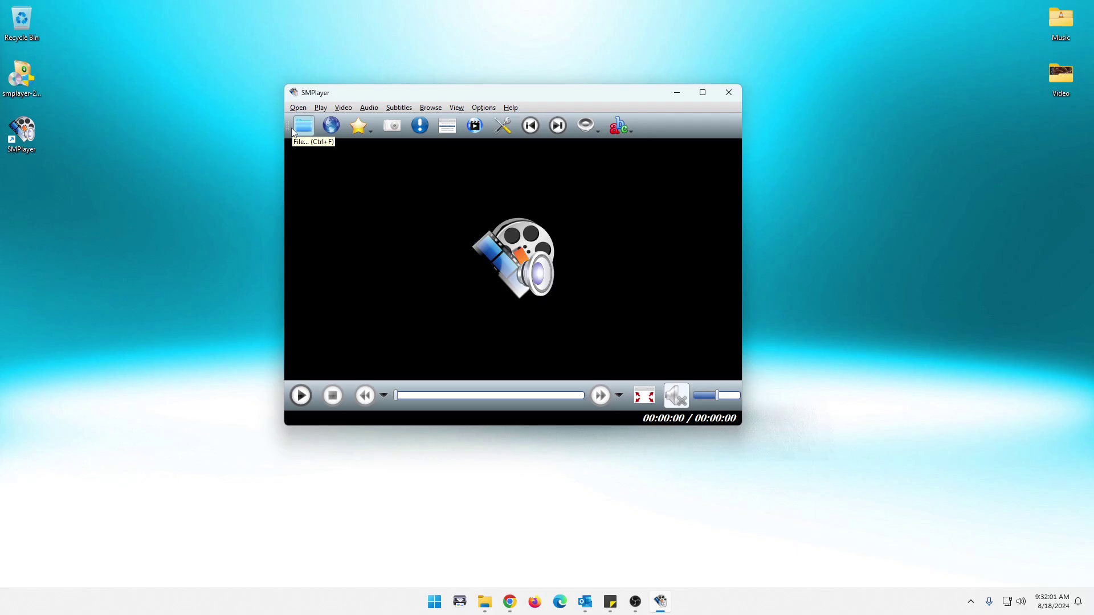
Step: Browse the Open menu's Radio entry and the other menus, ending with the Video menu open
left_click(303, 126)
left_click_drag(488, 93, 512, 83)
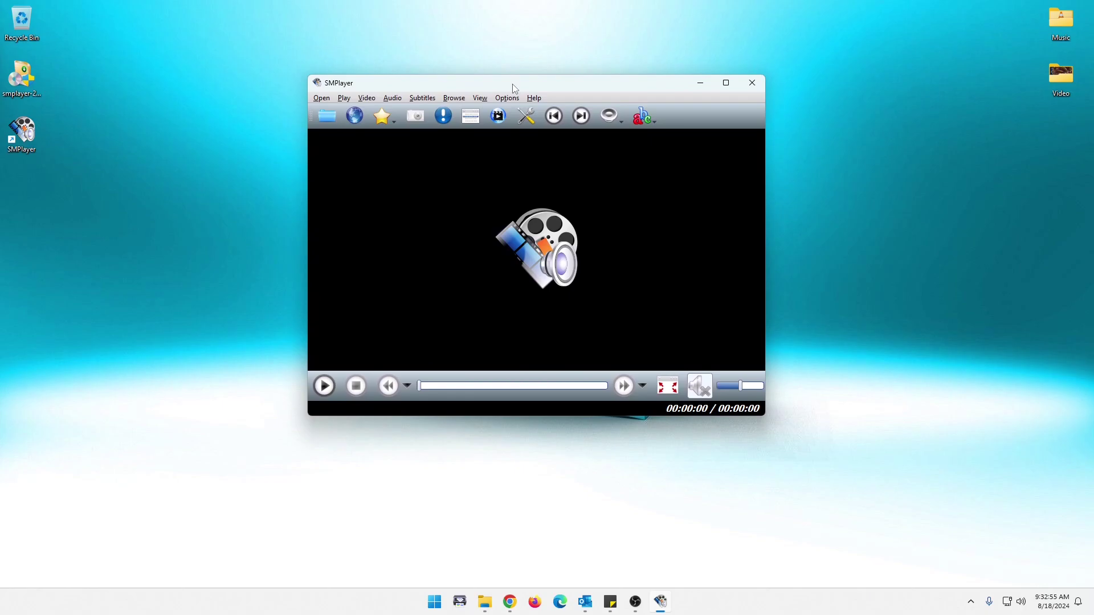
left_click_drag(511, 84, 502, 96)
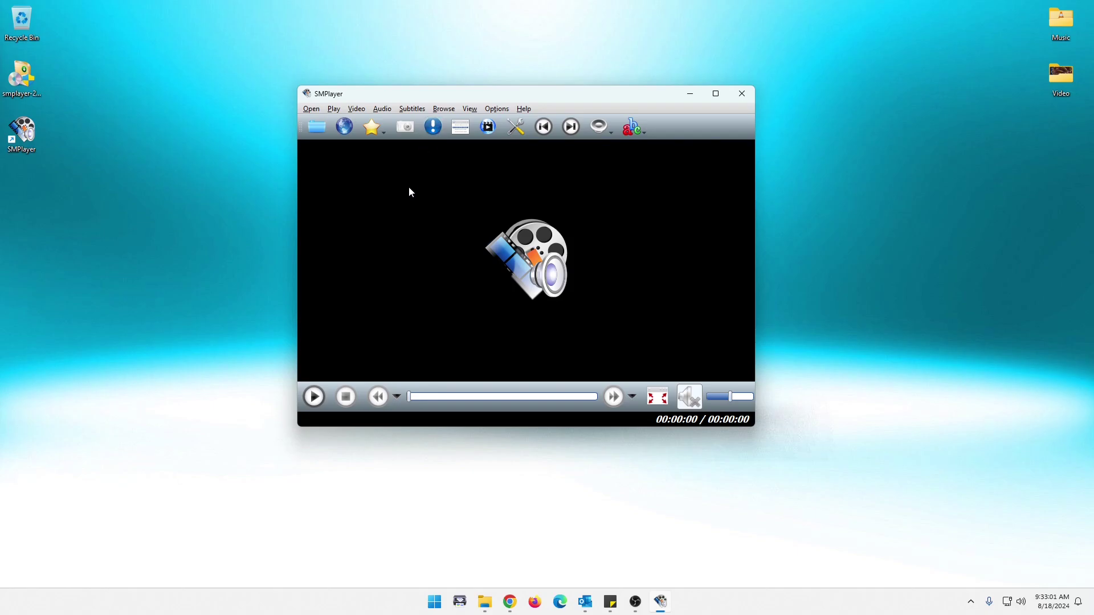
left_click(314, 110)
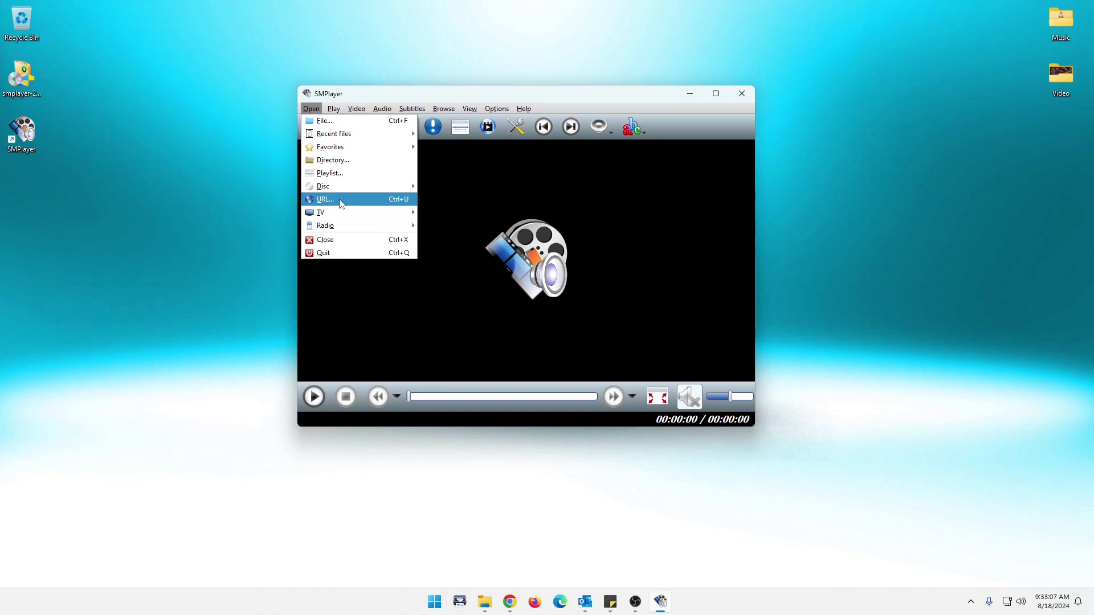
left_click(379, 94)
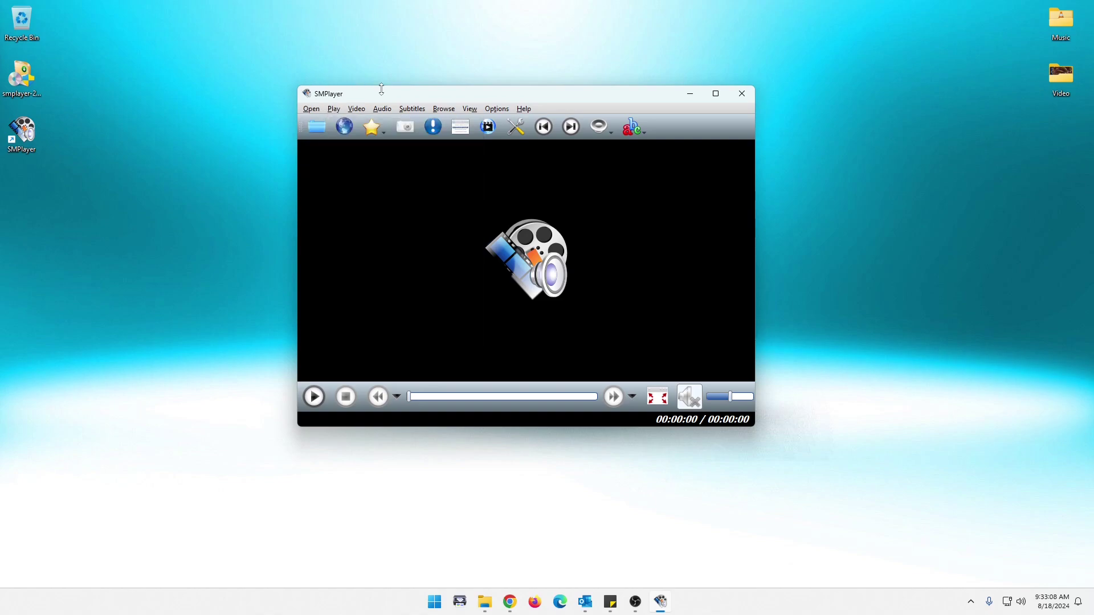
left_click(317, 110)
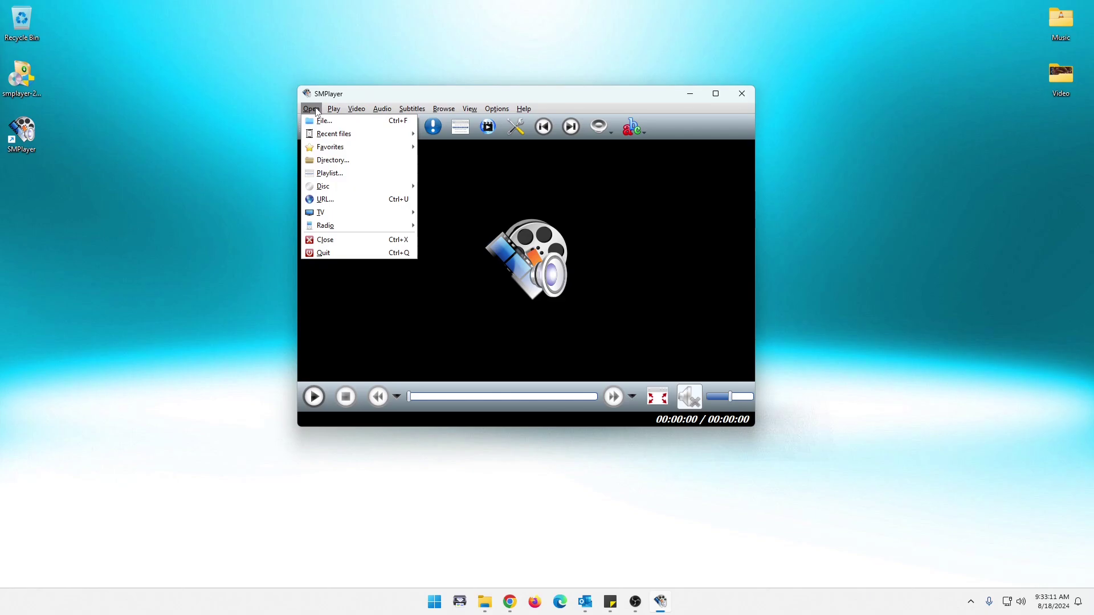
mouse_move(330, 218)
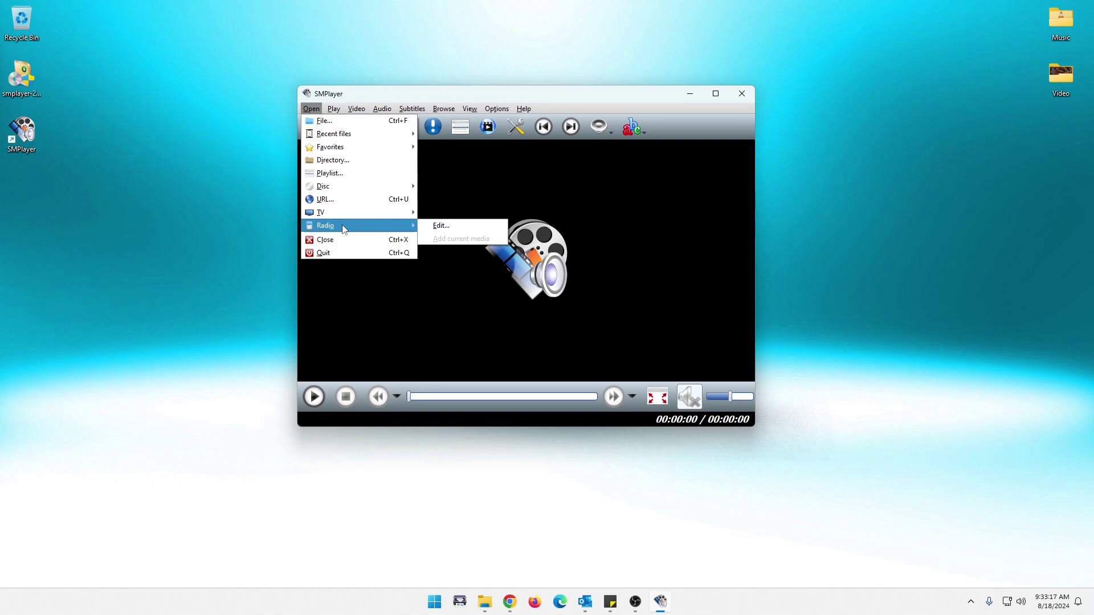
mouse_move(335, 110)
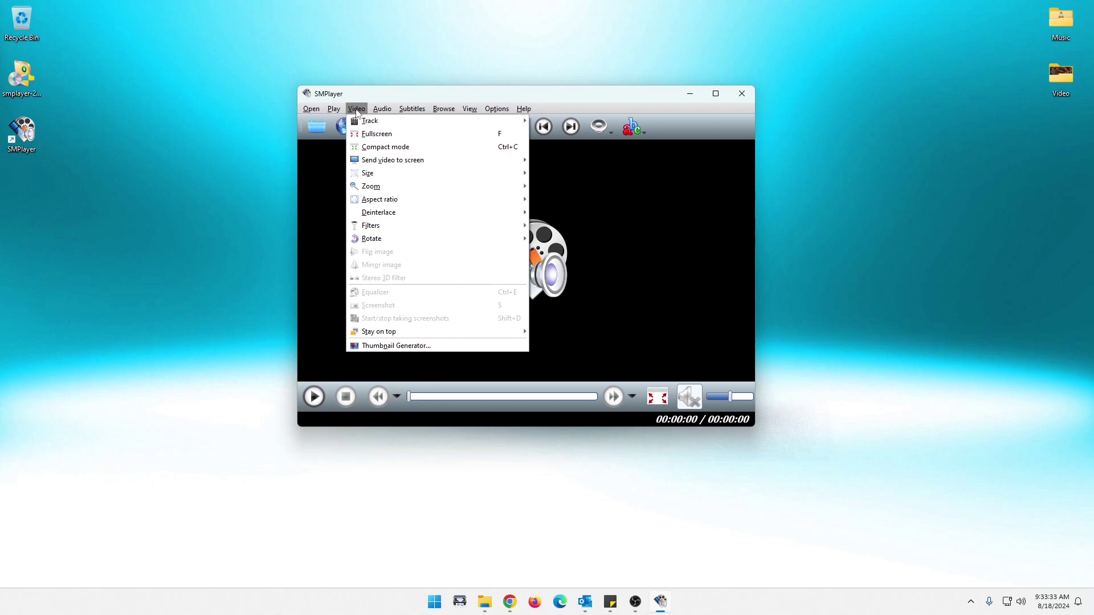
Step: Look through the Audio, Subtitles, Browse and View menus, then close them
mouse_move(389, 112)
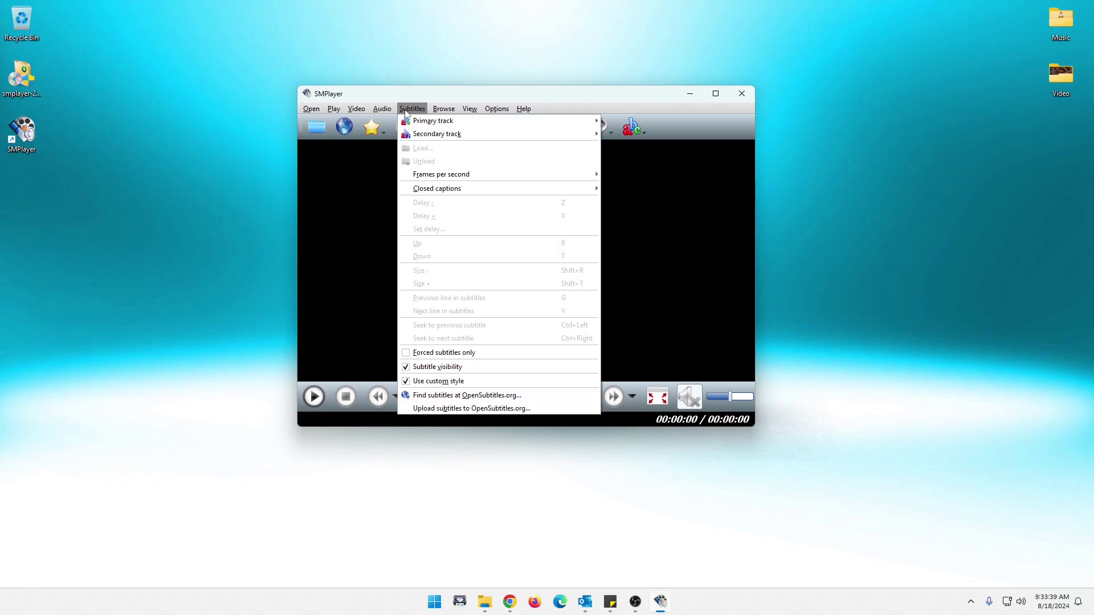
mouse_move(440, 114)
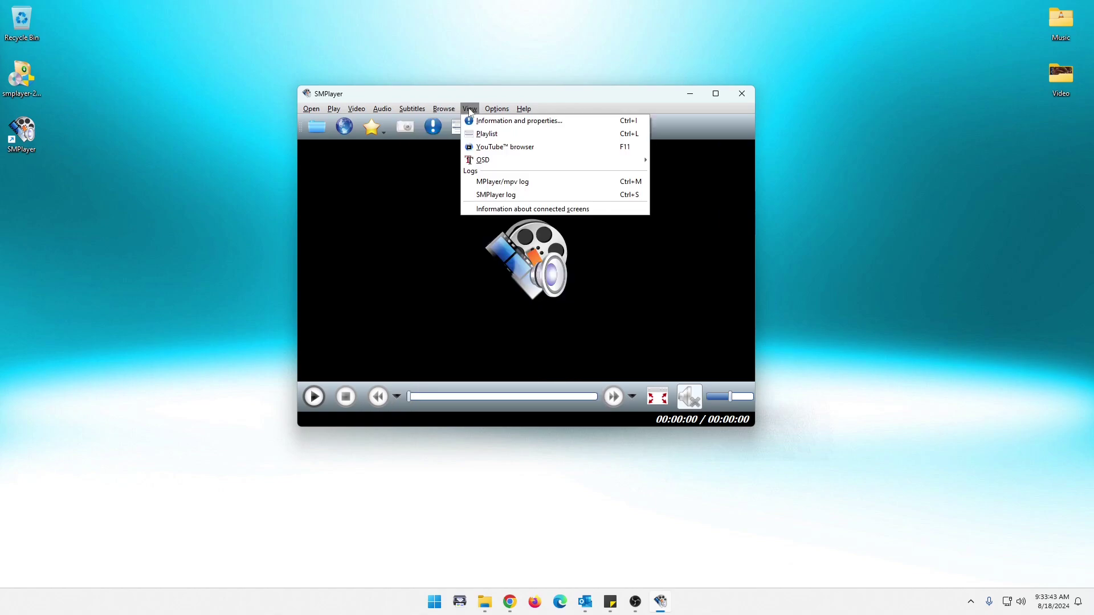
left_click(500, 92)
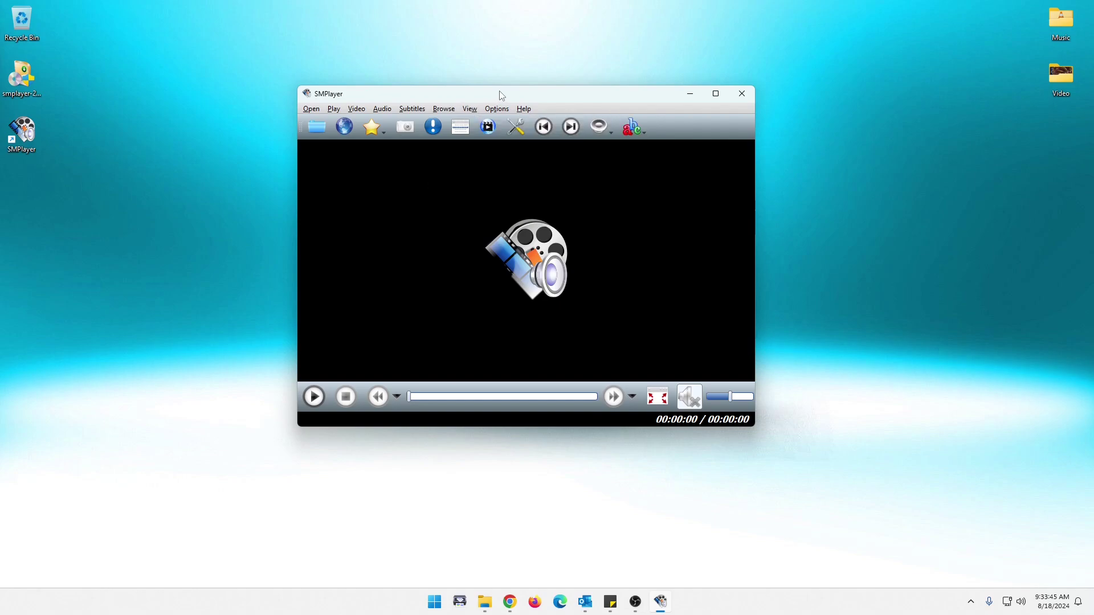
left_click(432, 130)
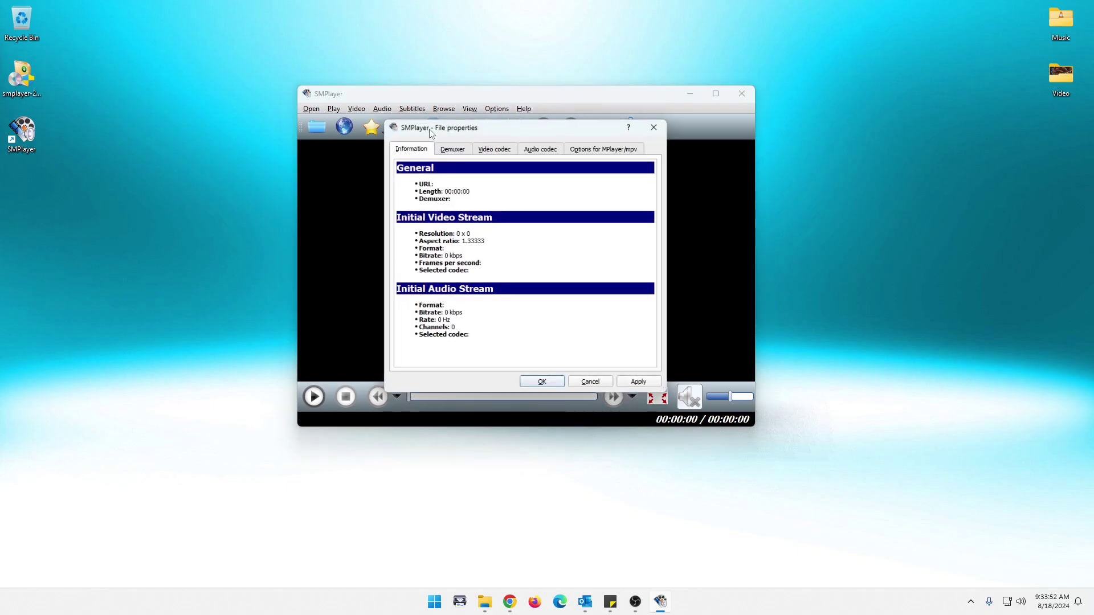
left_click(661, 128)
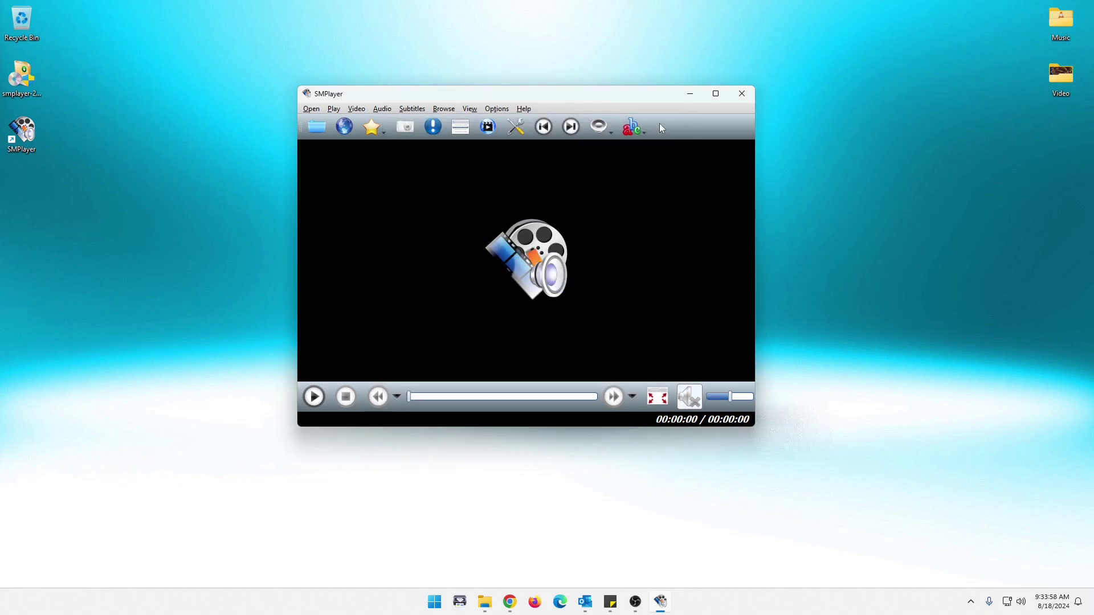
left_click(517, 127)
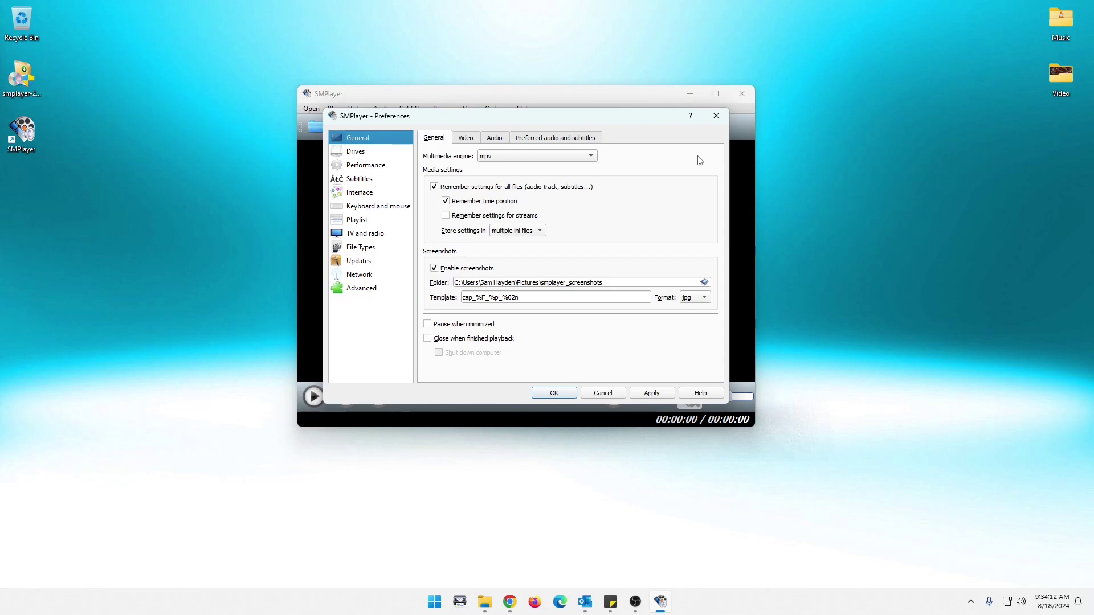
left_click(716, 117)
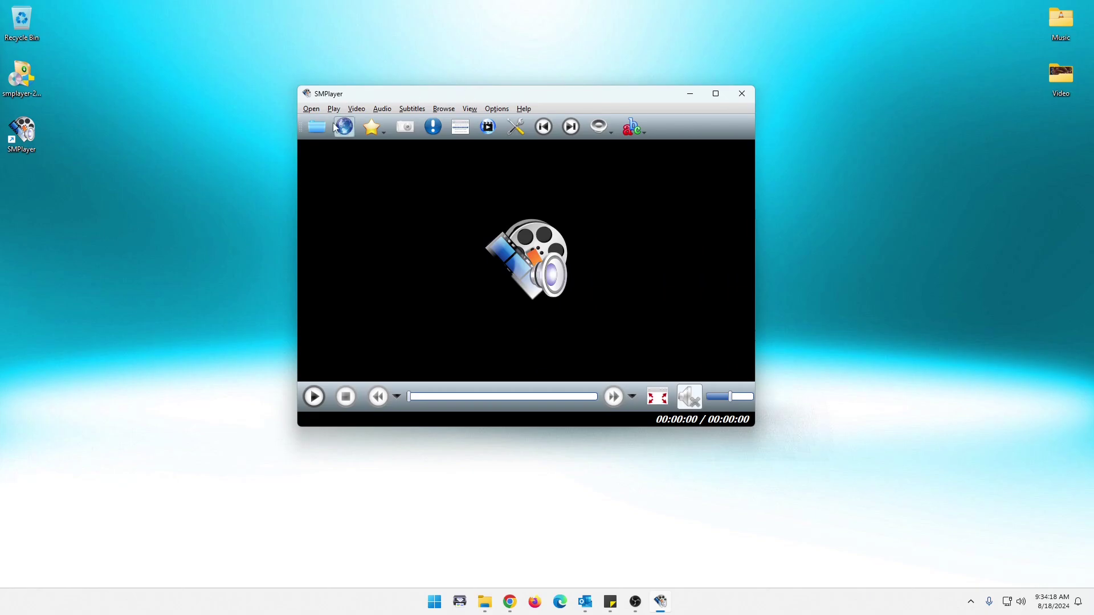
Step: Open the Desktop's Music folder as a directory to play Aaron Lewis (Folded Flag).mp3
left_click(312, 110)
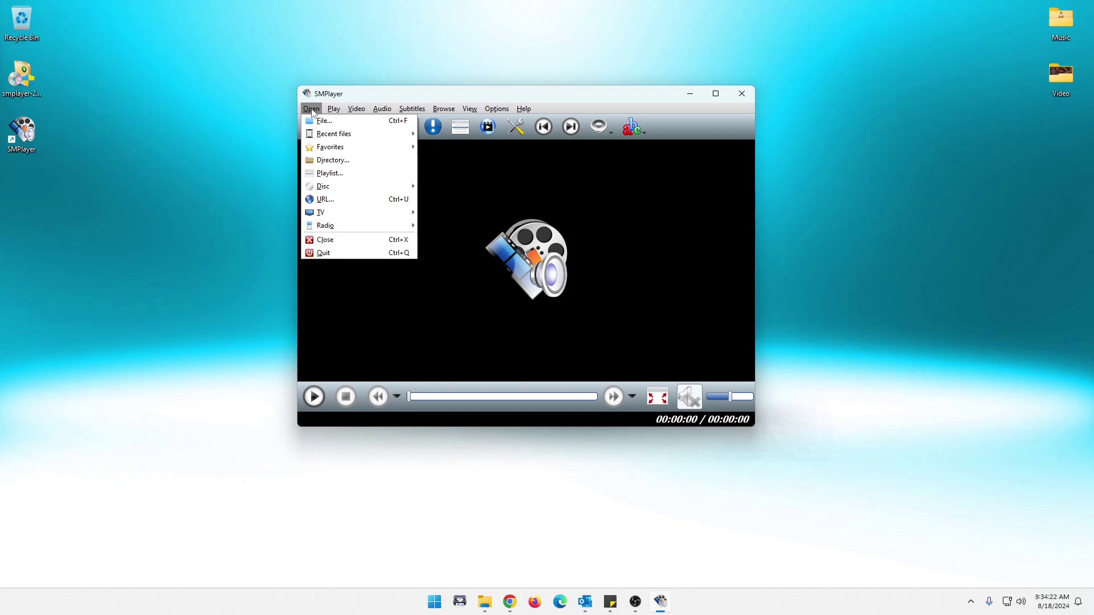
left_click(326, 159)
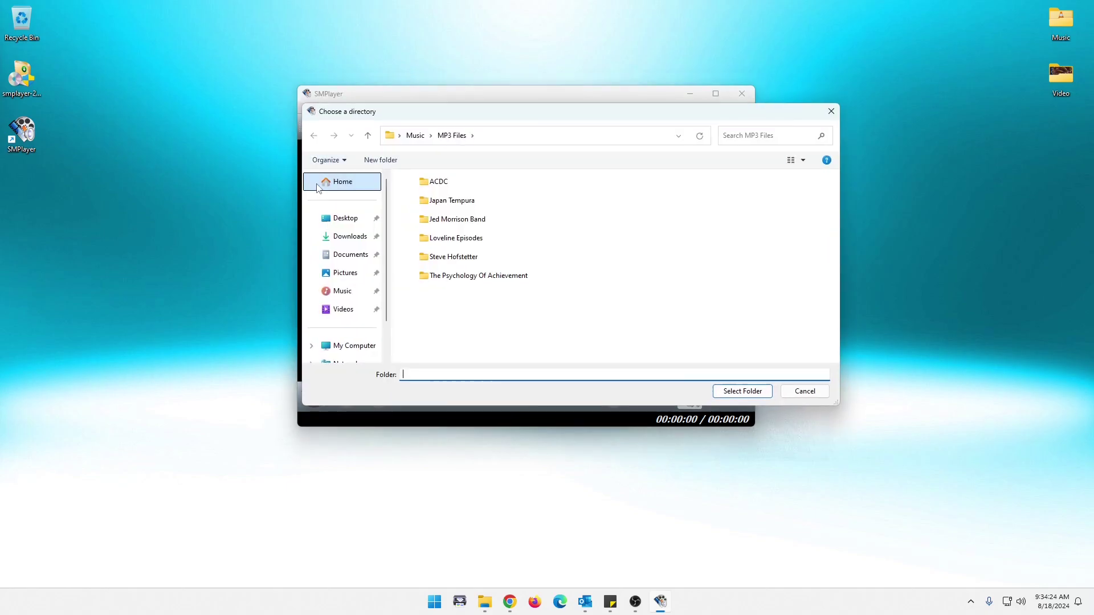
left_click(342, 222)
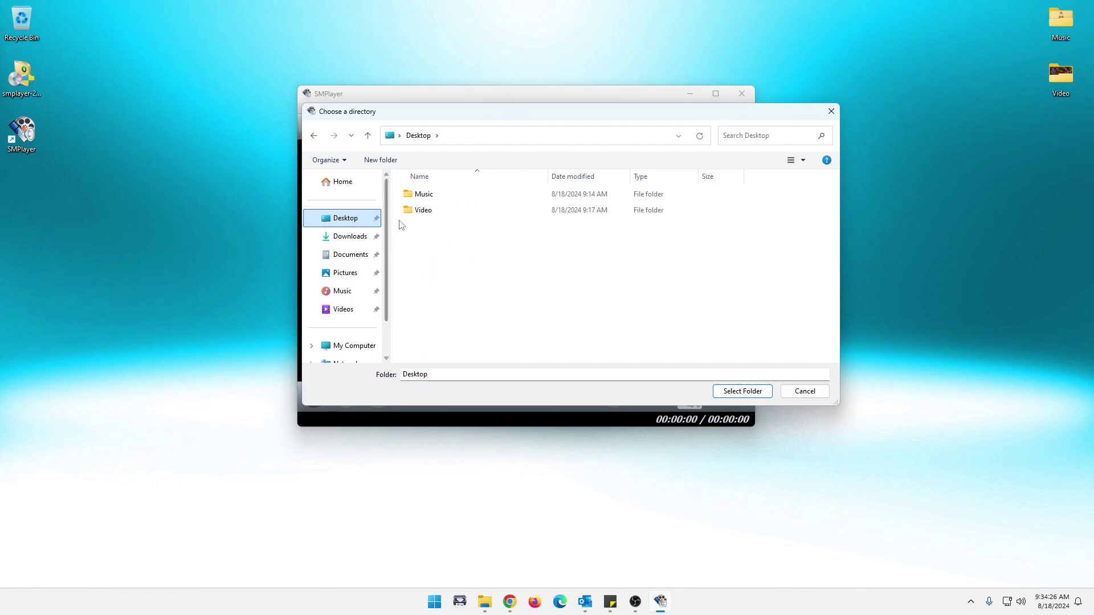
left_click(424, 195)
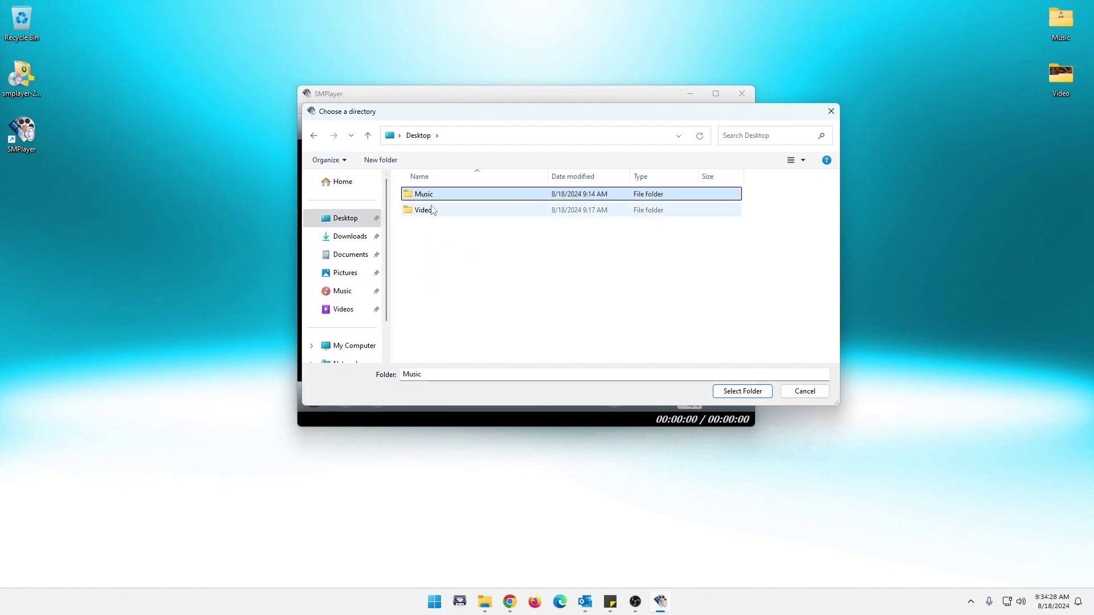
left_click(743, 391)
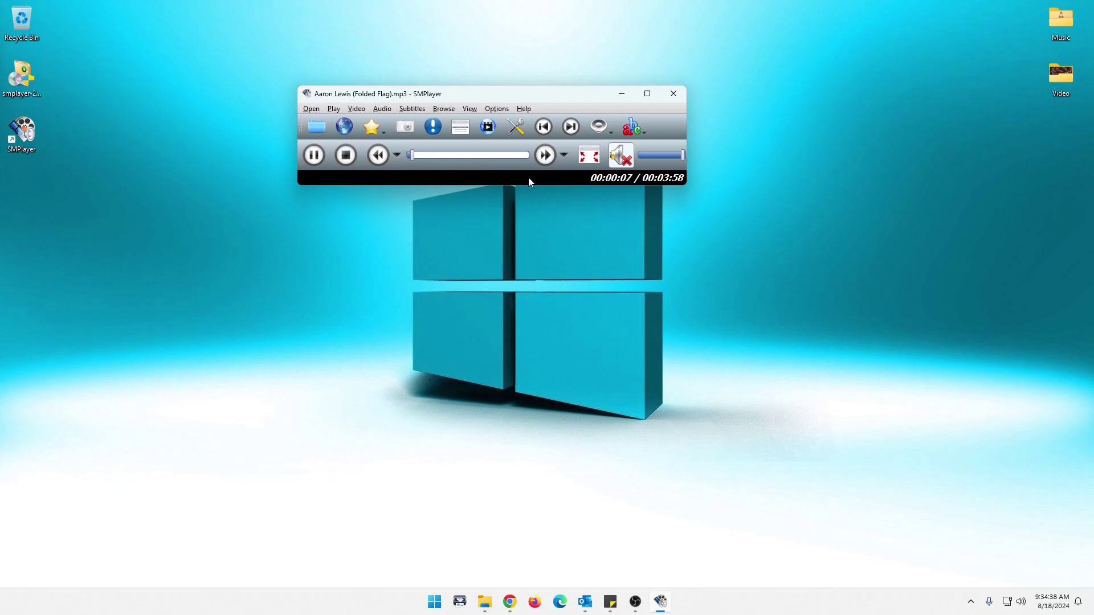
Step: Seek forward and back in the current track and view the larger forward-skip amounts
left_click(545, 155)
left_click(380, 156)
left_click(564, 156)
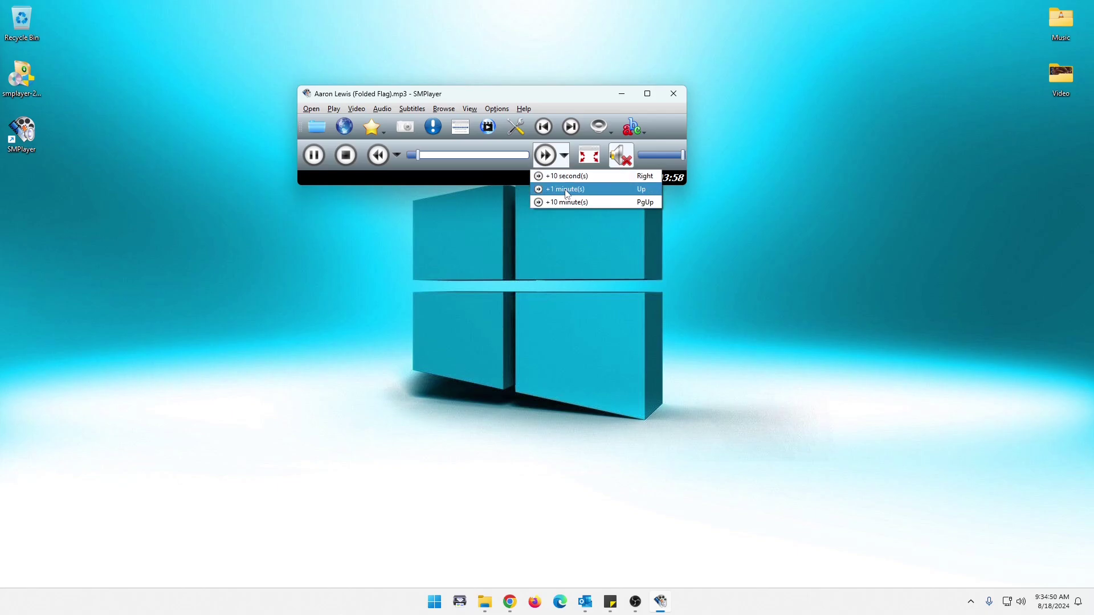
left_click(559, 94)
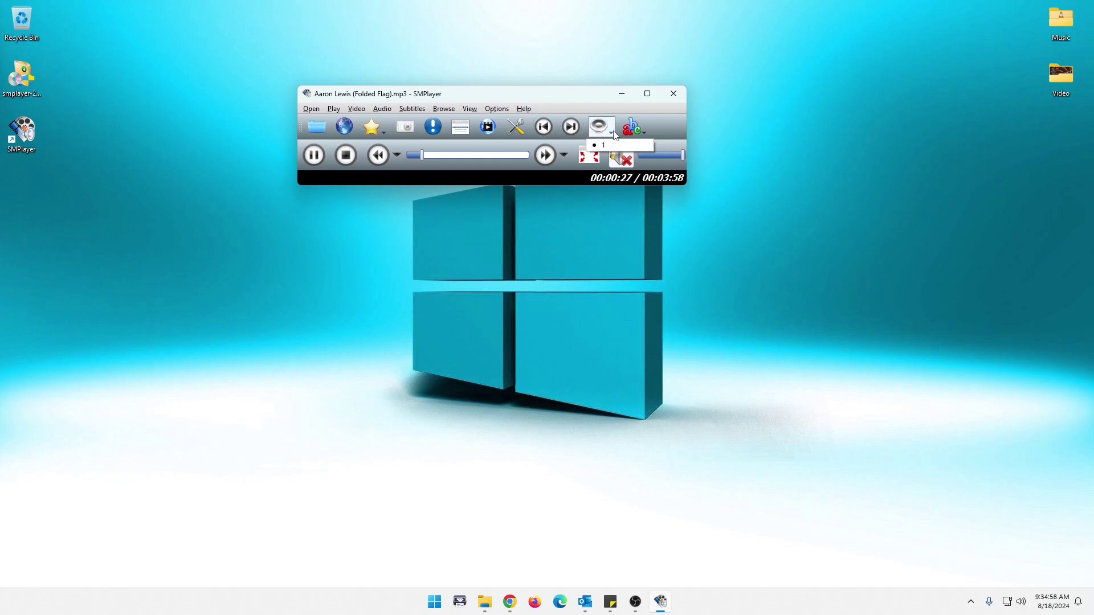
Step: Check the subtitle track list, then skip two tracks ahead to Granddaddy's Gun (zaycev.net)
left_click(643, 132)
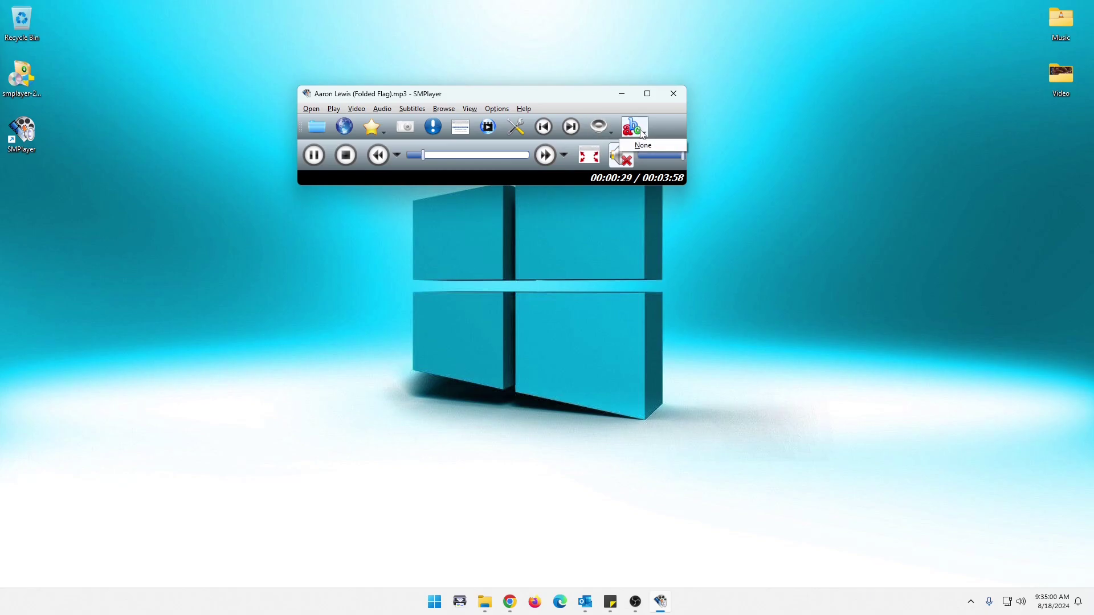
left_click(572, 97)
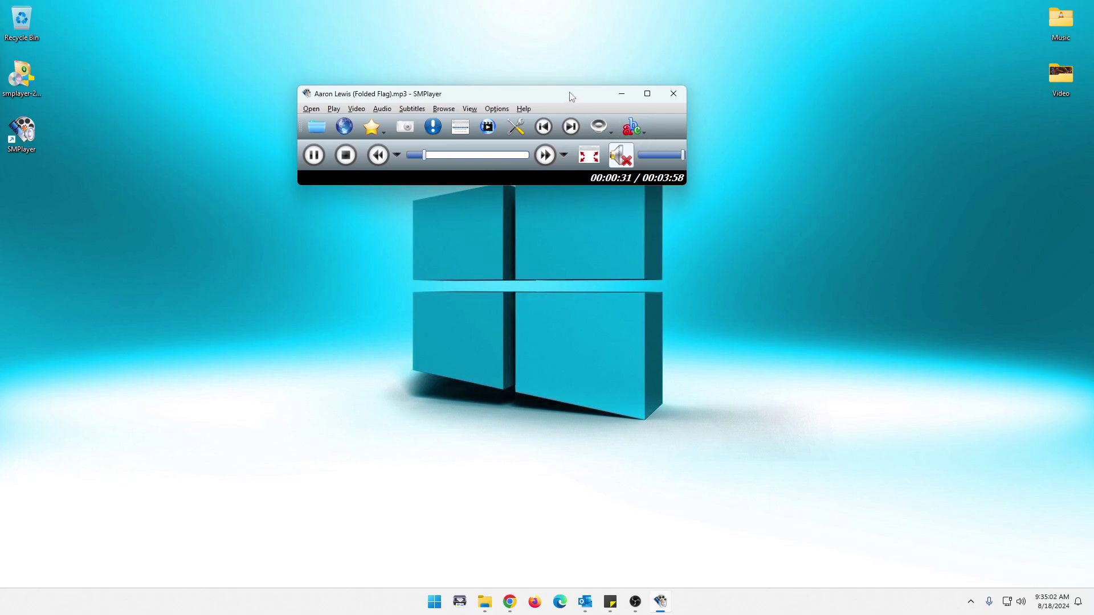
left_click(570, 128)
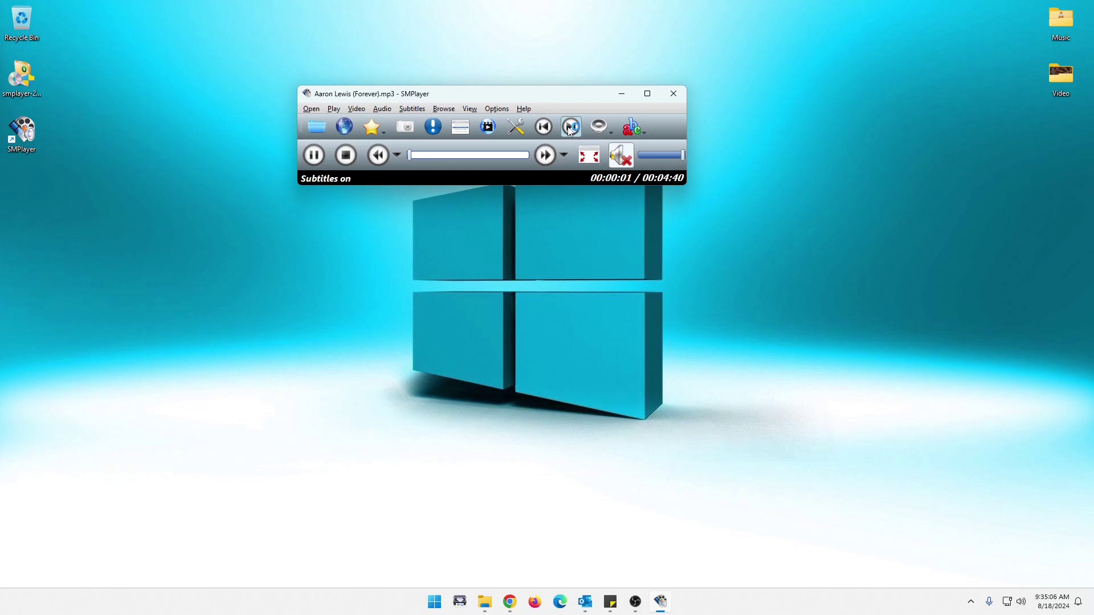
left_click(570, 128)
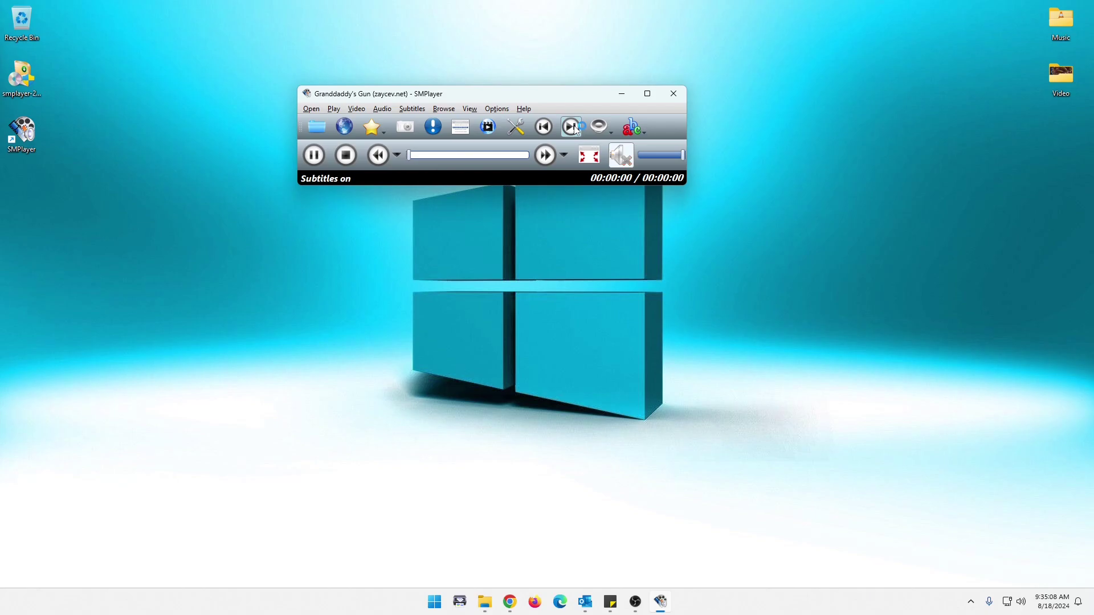
Step: Open the Desktop's Video folder as a directory to play 18664584-uhd_3840_2160_24fps.mp4
left_click(311, 109)
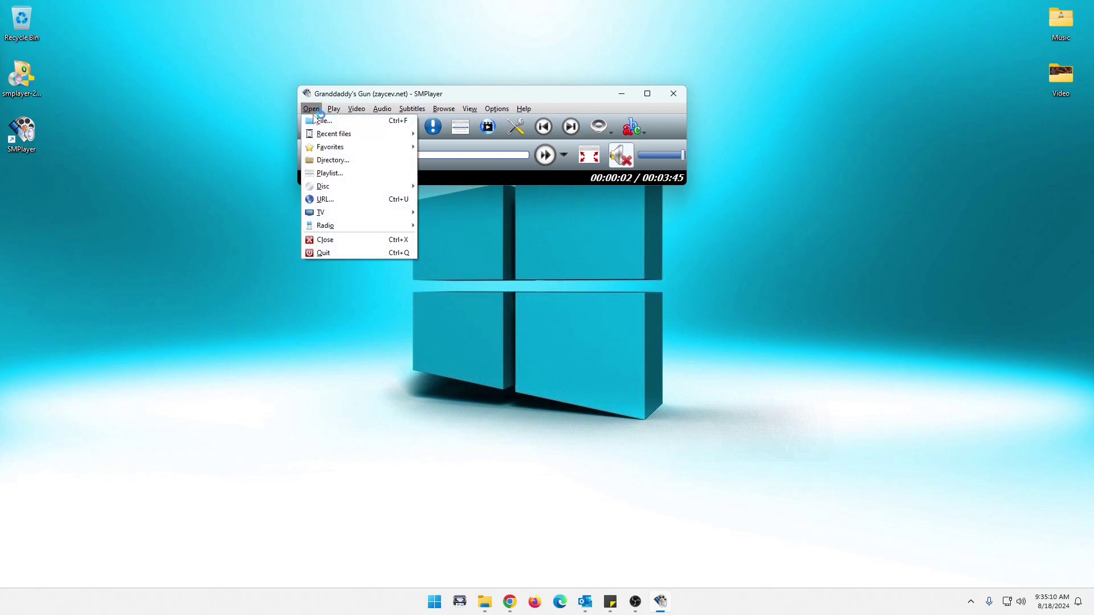
left_click(335, 159)
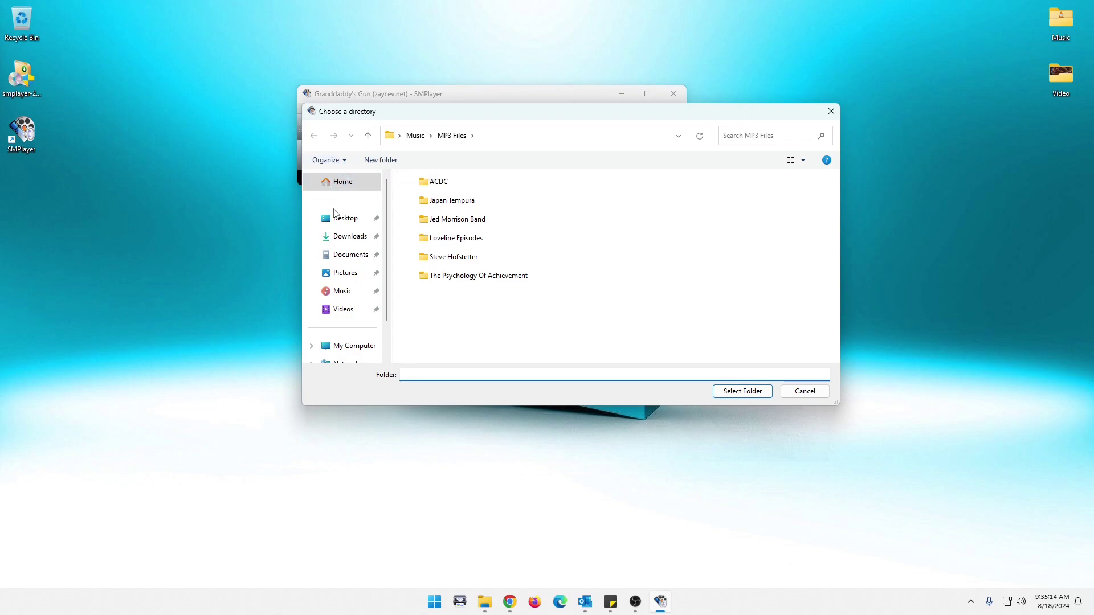
left_click(346, 224)
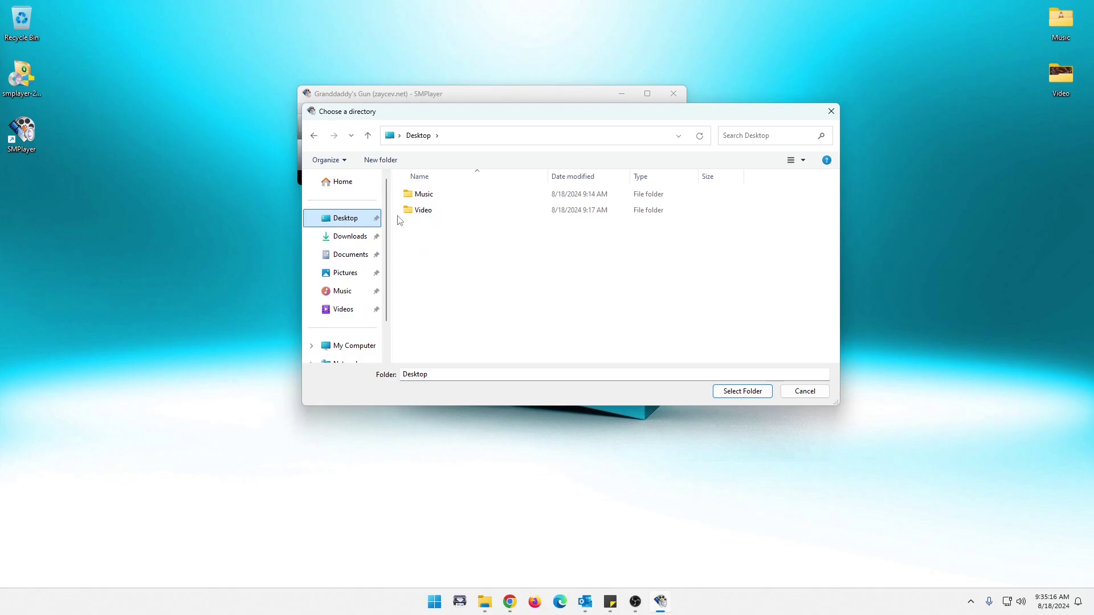
left_click(432, 213)
left_click(730, 394)
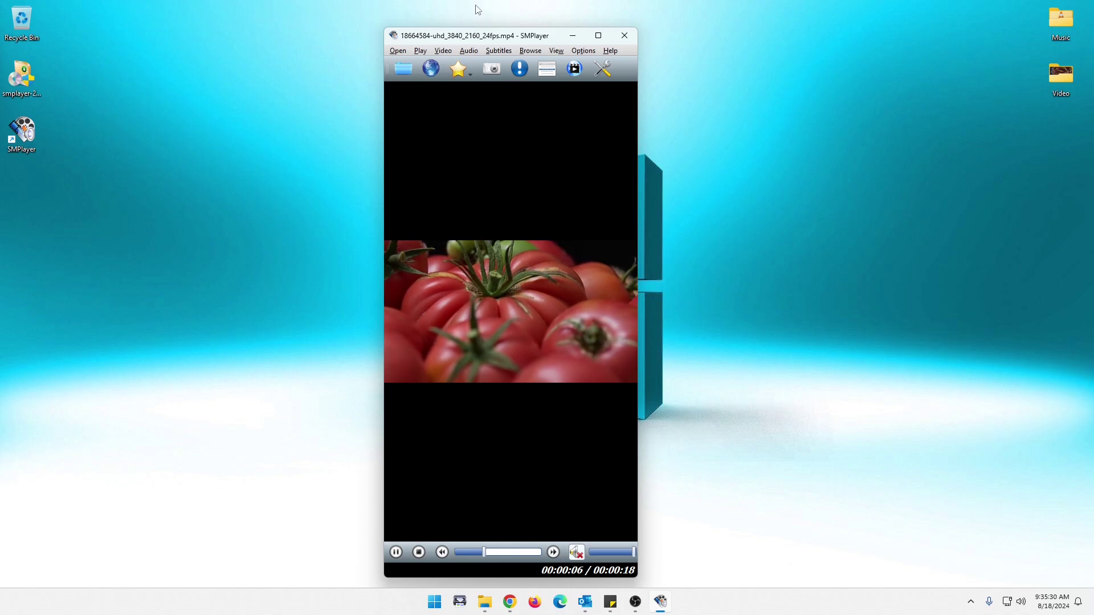
Step: Nudge the SMPlayer window into a new position while the 18-second tomato clip plays to its end
left_click_drag(479, 37, 493, 32)
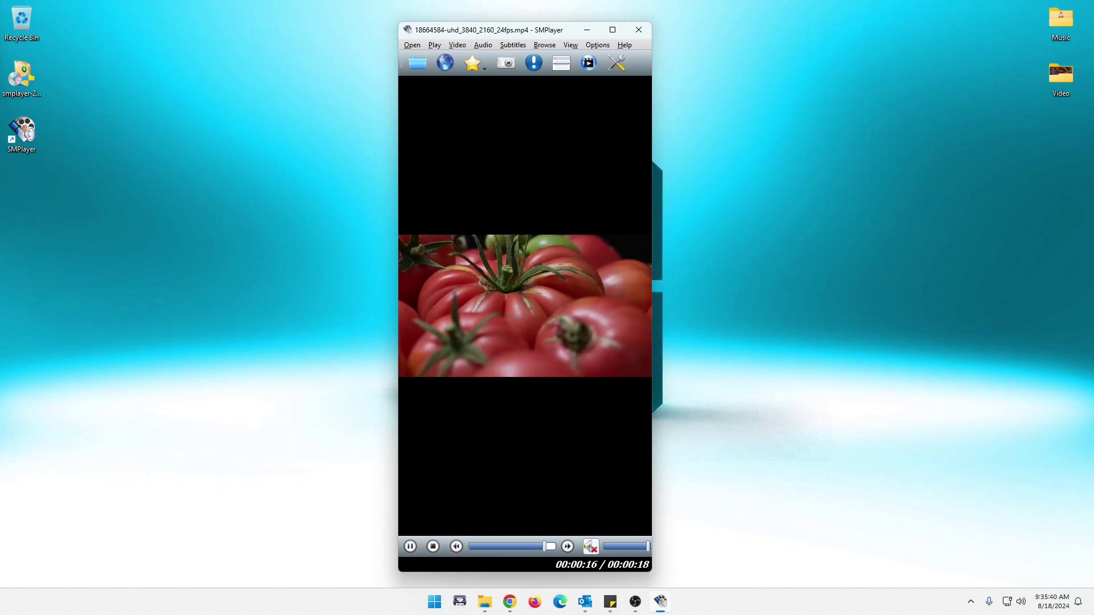
mouse_move(522, 35)
left_mouse_down()
mouse_move(532, 28)
mouse_move(529, 45)
left_mouse_up()
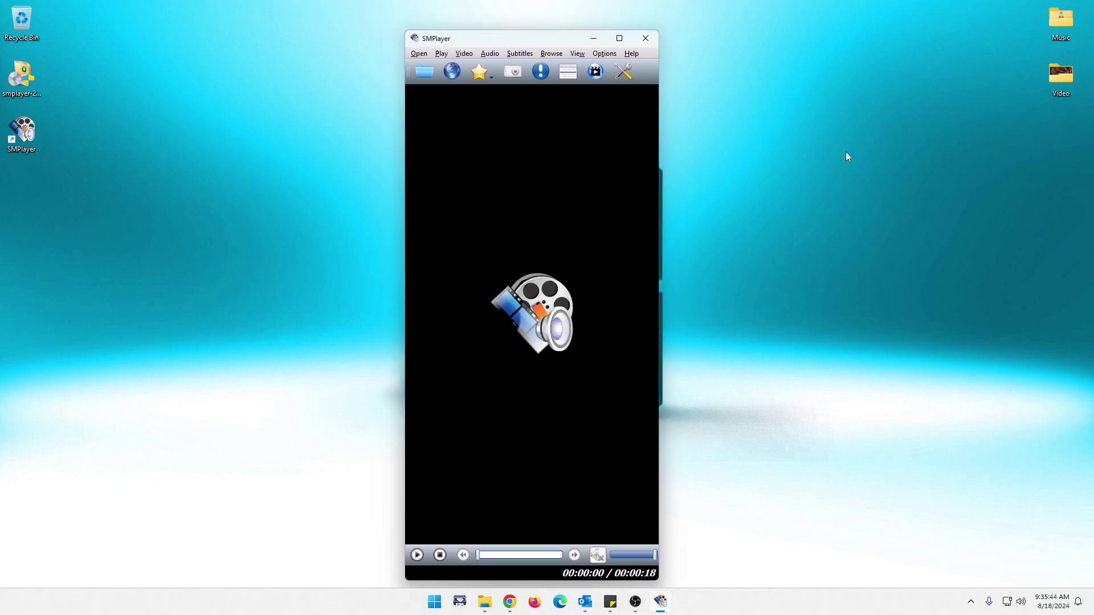